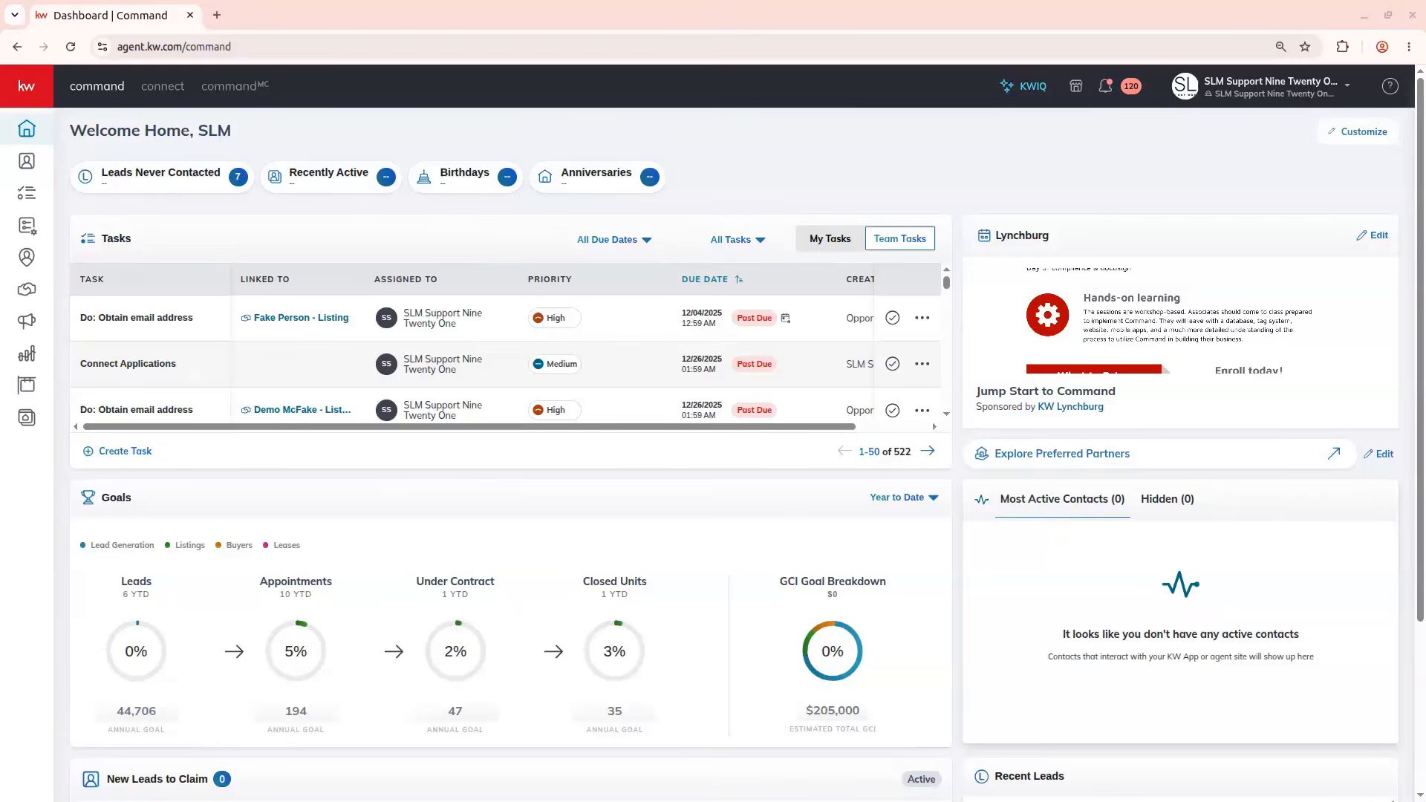
Go to SmartPlans, start adding contacts to My SLM August Newsletter - 2026, and look through the available contacts.
{"action": "left_click", "coordinate": [26, 228]}
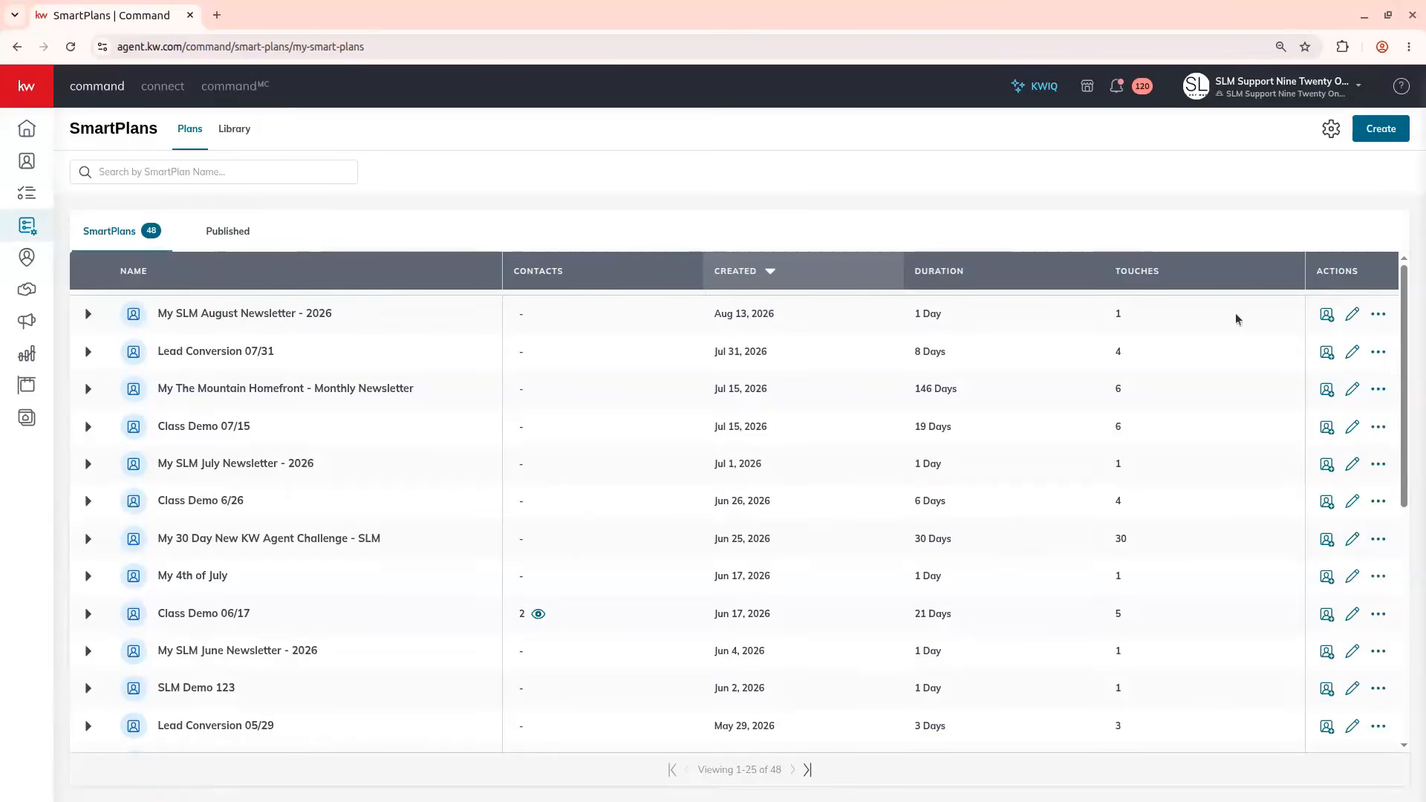
{"action": "left_click", "coordinate": [1327, 317]}
{"action": "scroll", "coordinate": [628, 368], "scroll_direction": "down", "scroll_amount": 5}
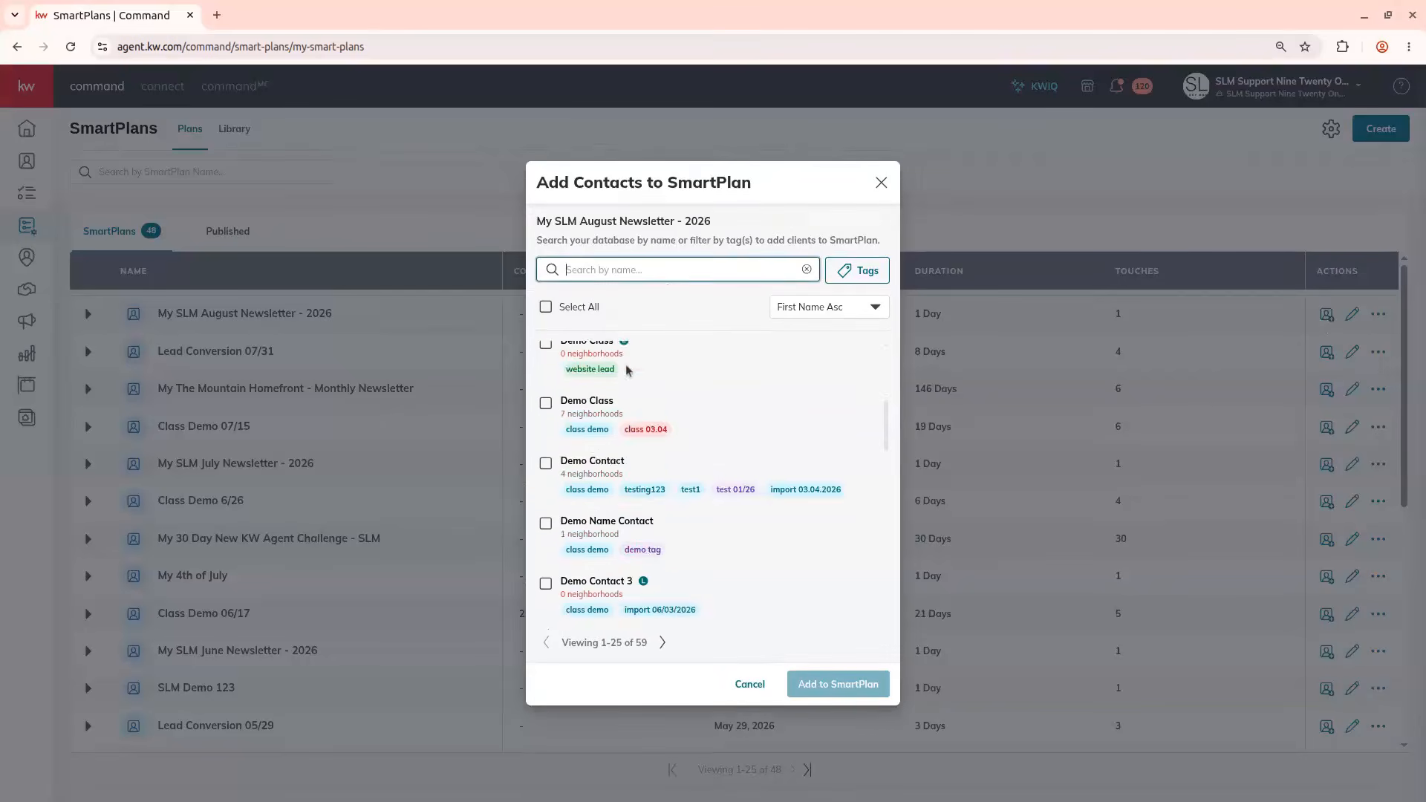
{"action": "scroll", "coordinate": [564, 407], "scroll_direction": "up", "scroll_amount": 5}
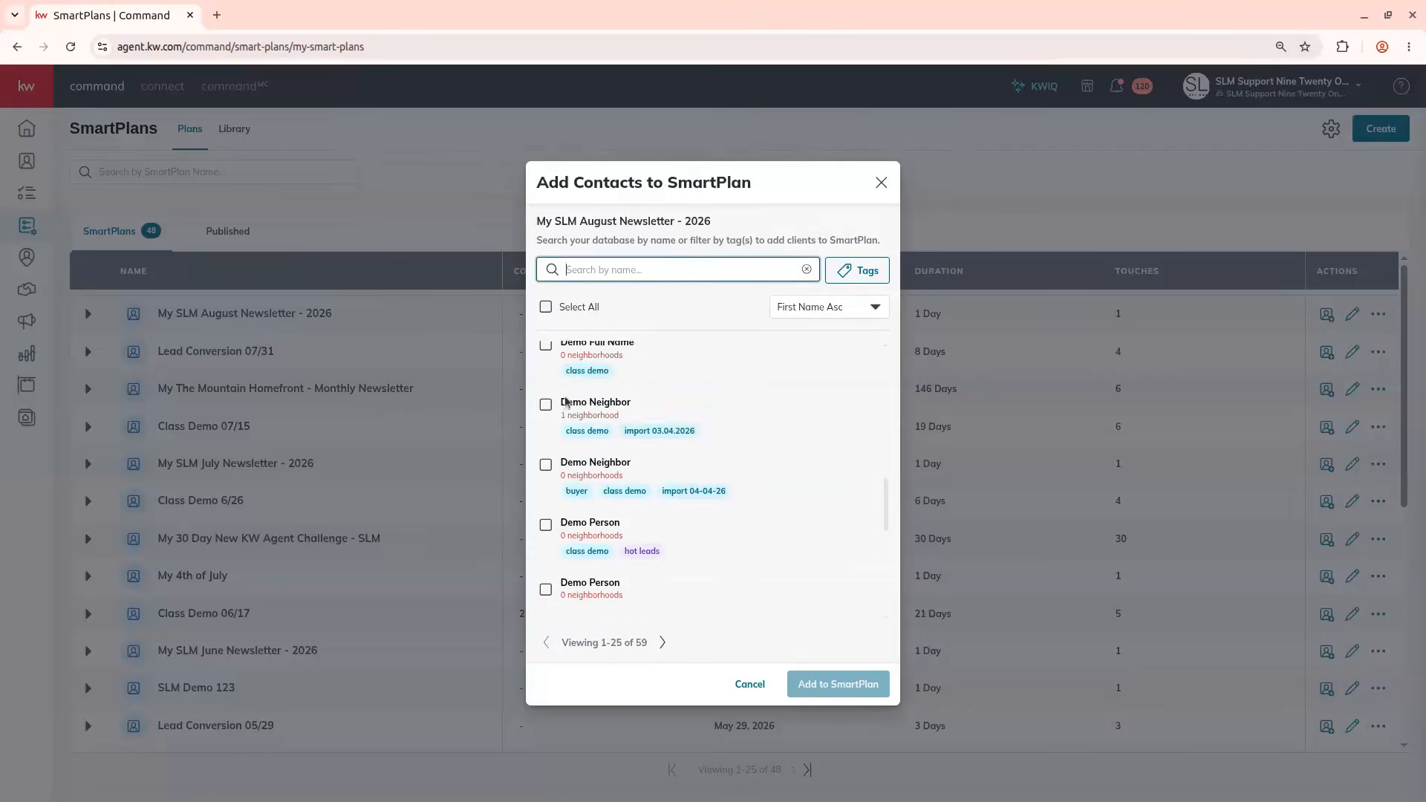
Filter the contacts by the tag "class demo".
{"action": "left_click", "coordinate": [856, 272]}
{"action": "left_click", "coordinate": [815, 308]}
{"action": "type", "text": "clo"}
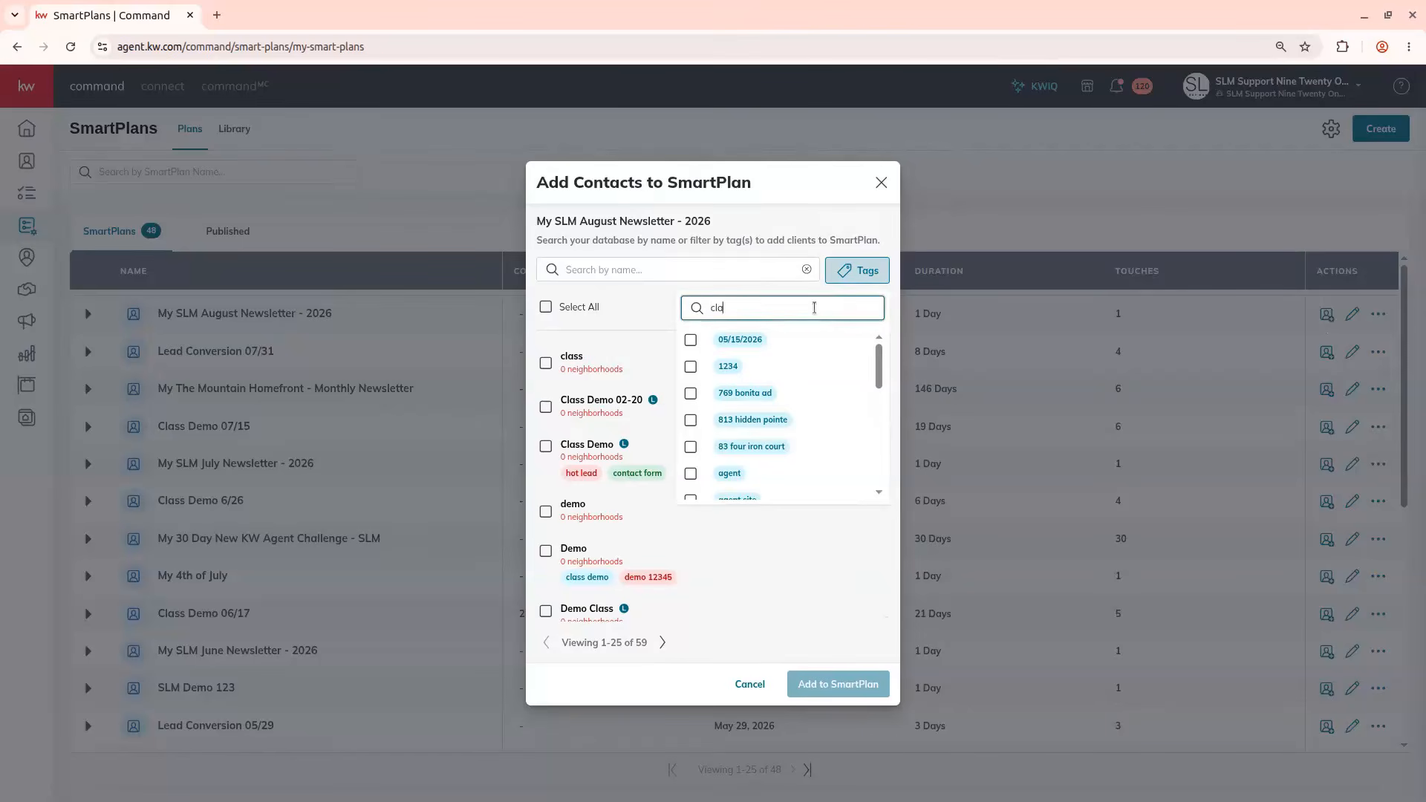
{"action": "type", "text": "ss demo"}
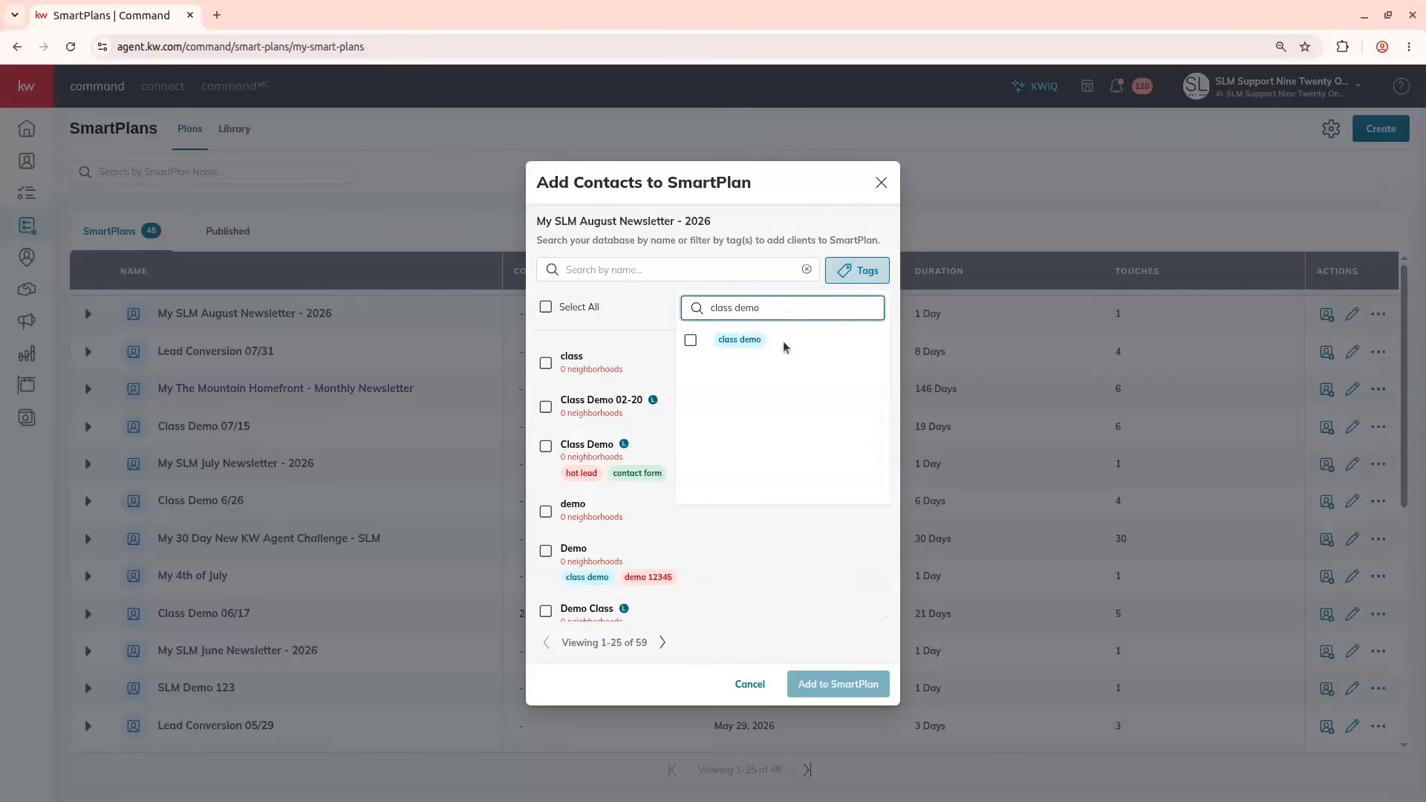
{"action": "left_click", "coordinate": [691, 341]}
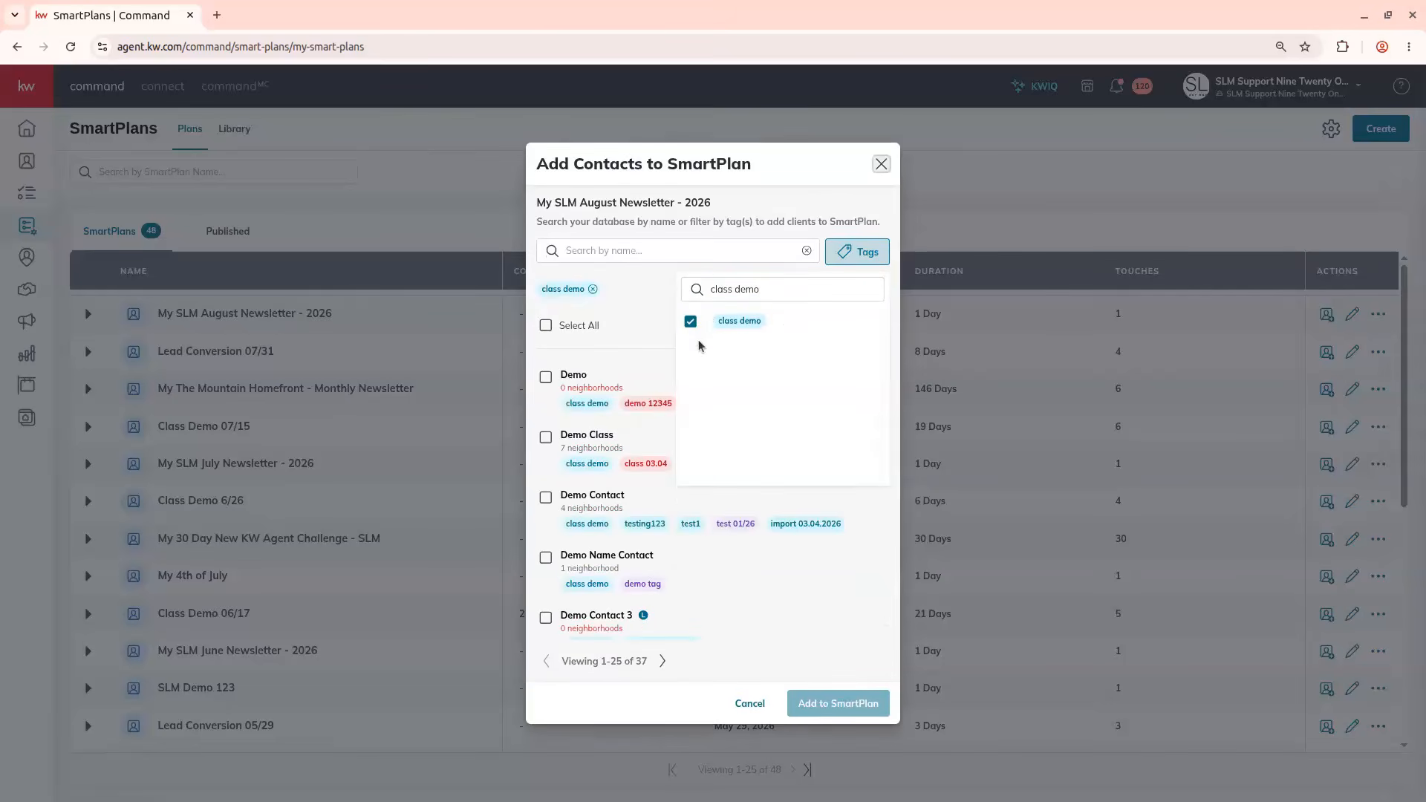
Select all the filtered contacts for the SmartPlan and remove the ones with errors.
{"action": "left_click", "coordinate": [546, 325]}
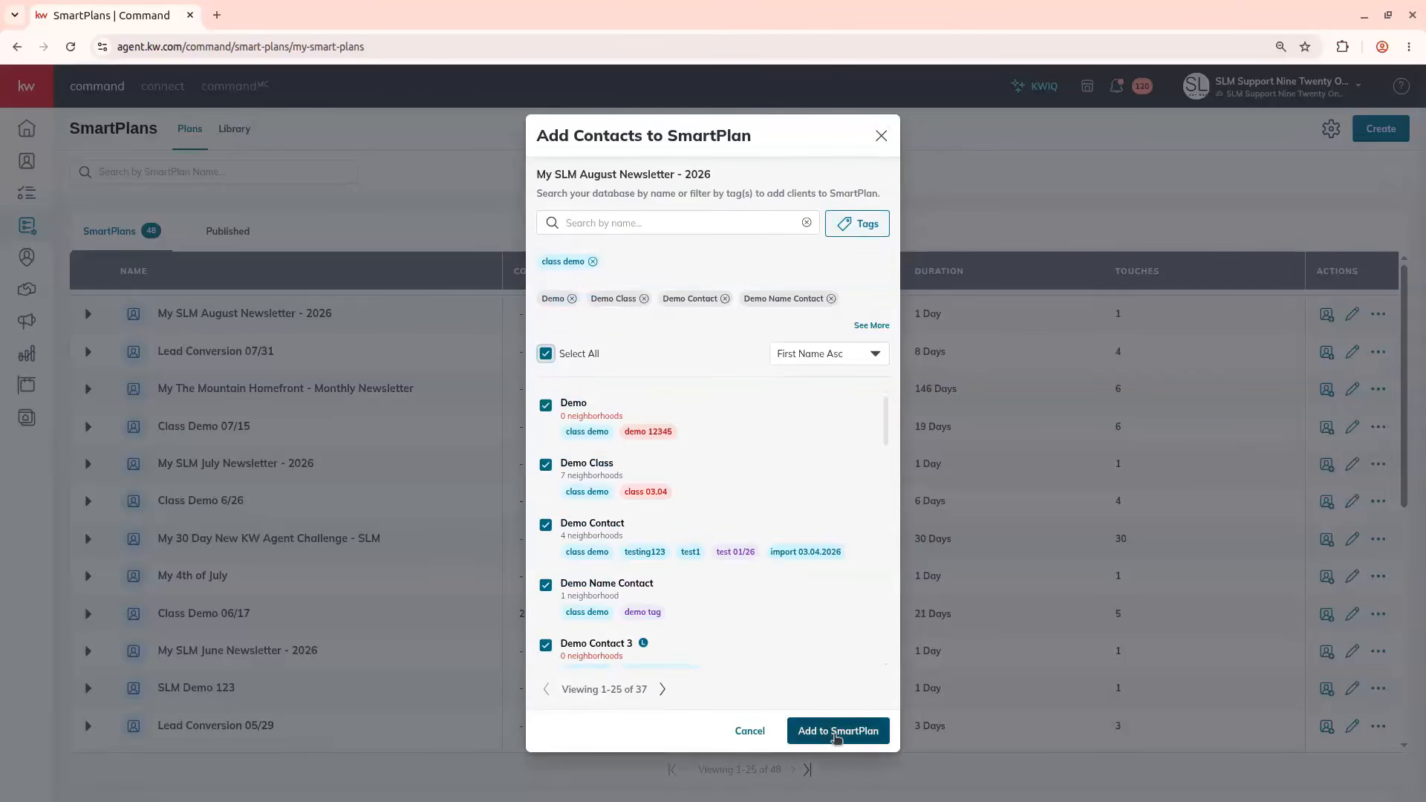
{"action": "left_click", "coordinate": [837, 732]}
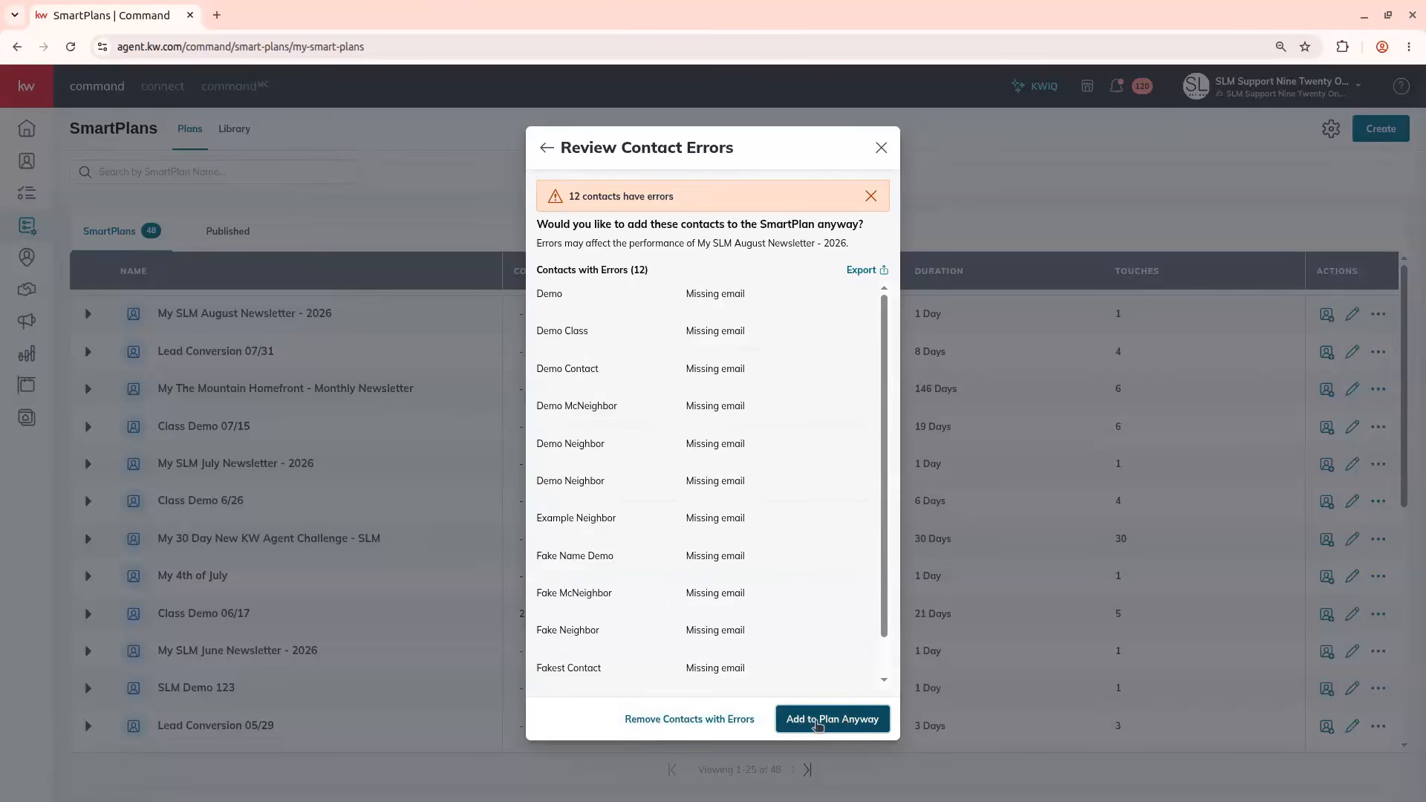
{"action": "left_click", "coordinate": [703, 728]}
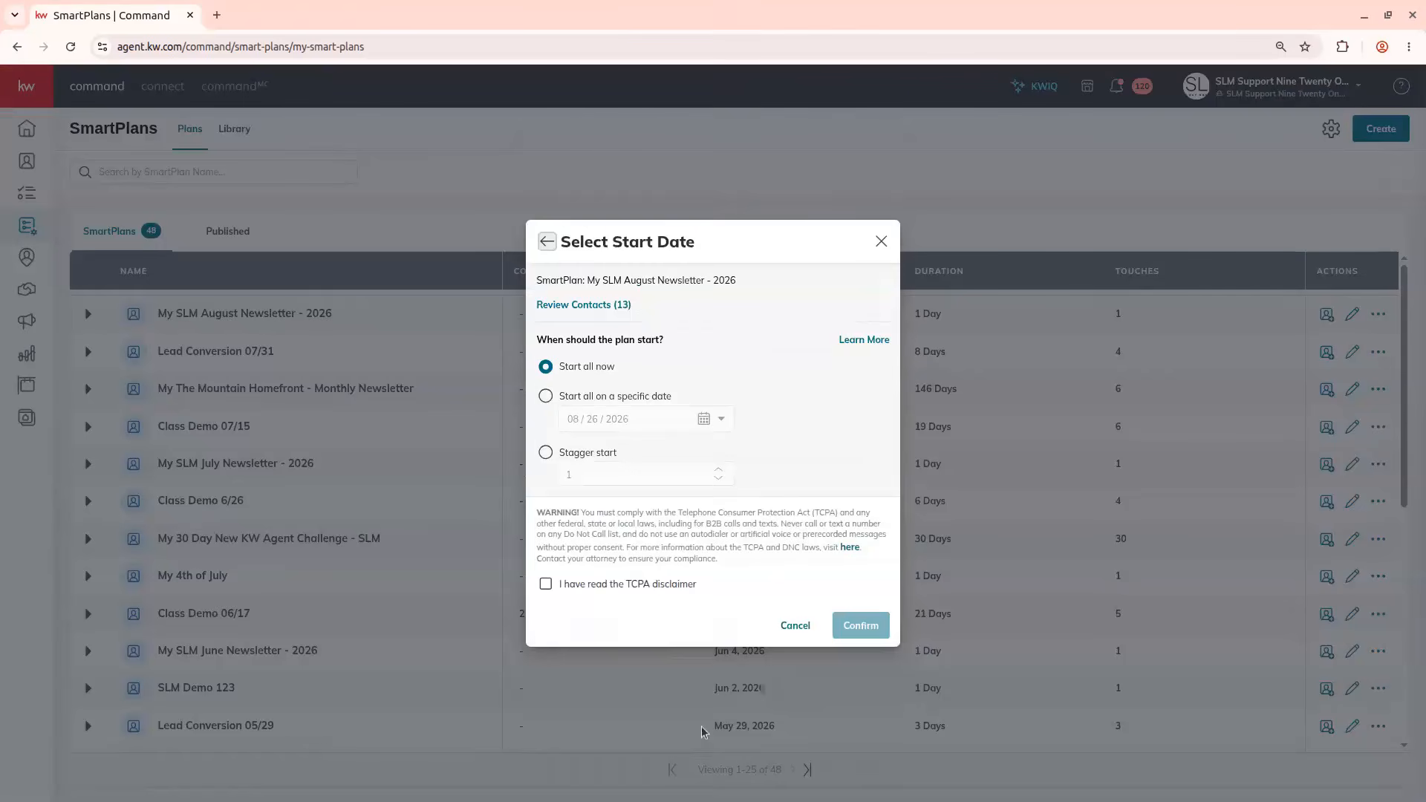
Review the contacts to be added, remove all except the last two in the list, and save the changes.
{"action": "left_click", "coordinate": [624, 305]}
{"action": "scroll", "coordinate": [757, 567], "scroll_direction": "down", "scroll_amount": 2}
{"action": "scroll", "coordinate": [758, 567], "scroll_direction": "up", "scroll_amount": 2}
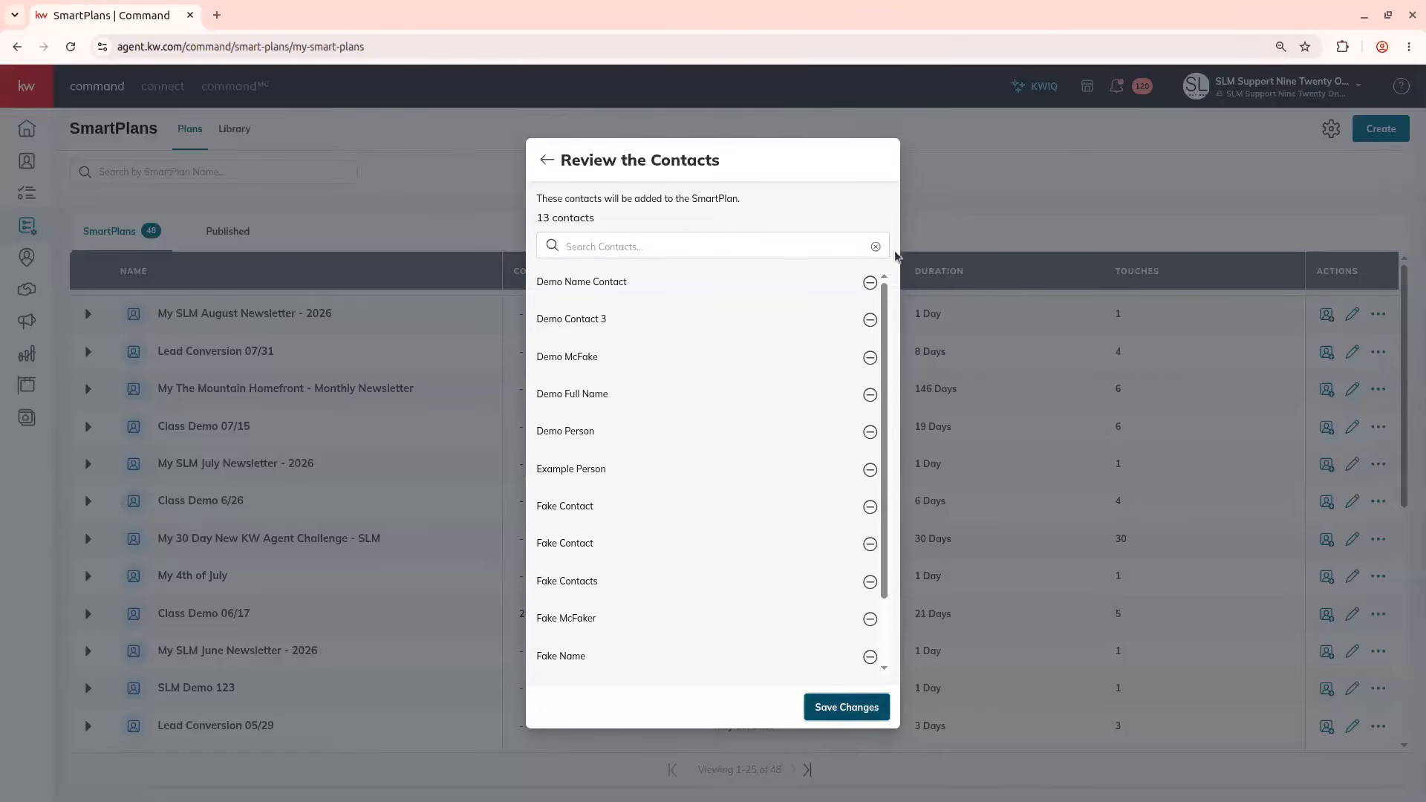
{"action": "left_click", "coordinate": [870, 320]}
{"action": "left_click", "coordinate": [871, 359]}
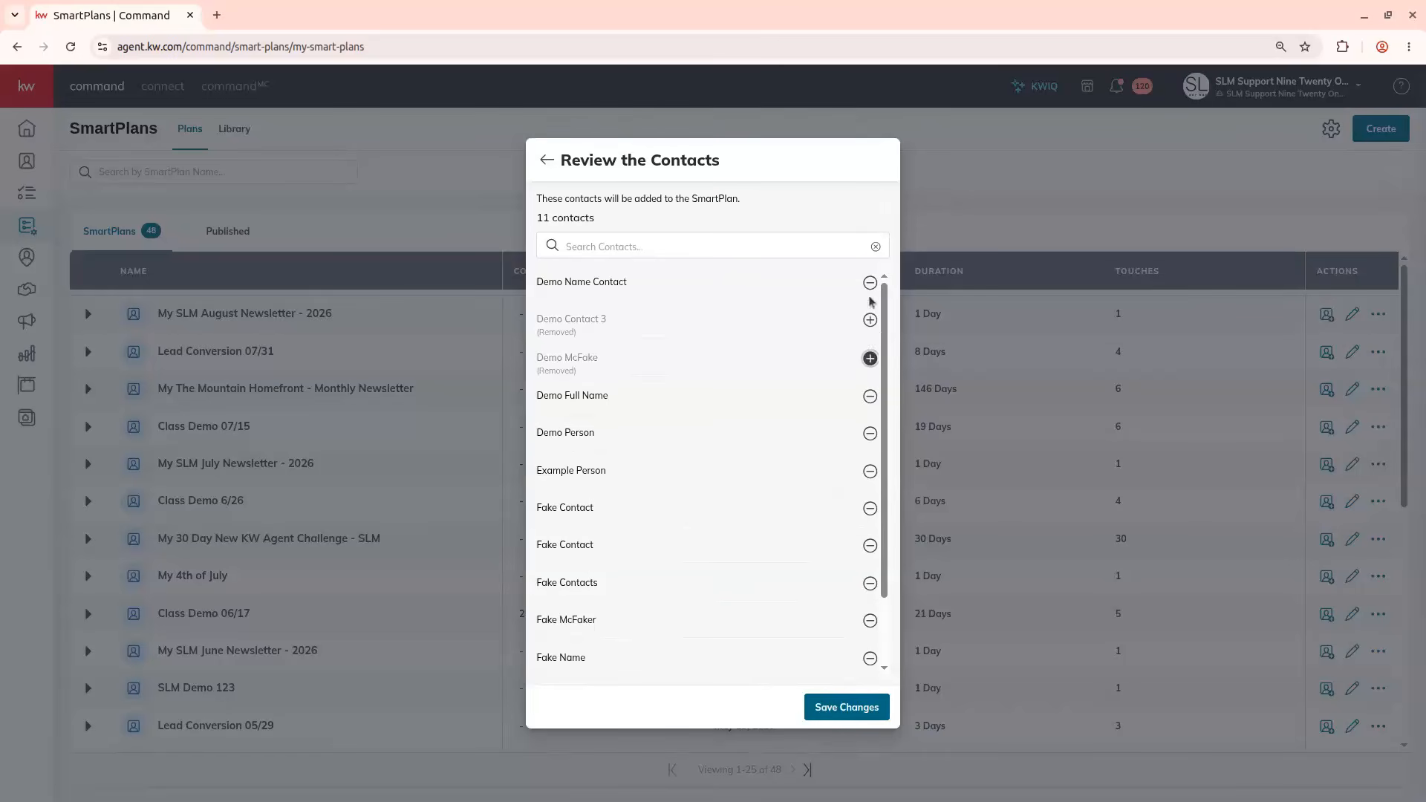
{"action": "left_click", "coordinate": [869, 283]}
{"action": "left_click", "coordinate": [869, 397]}
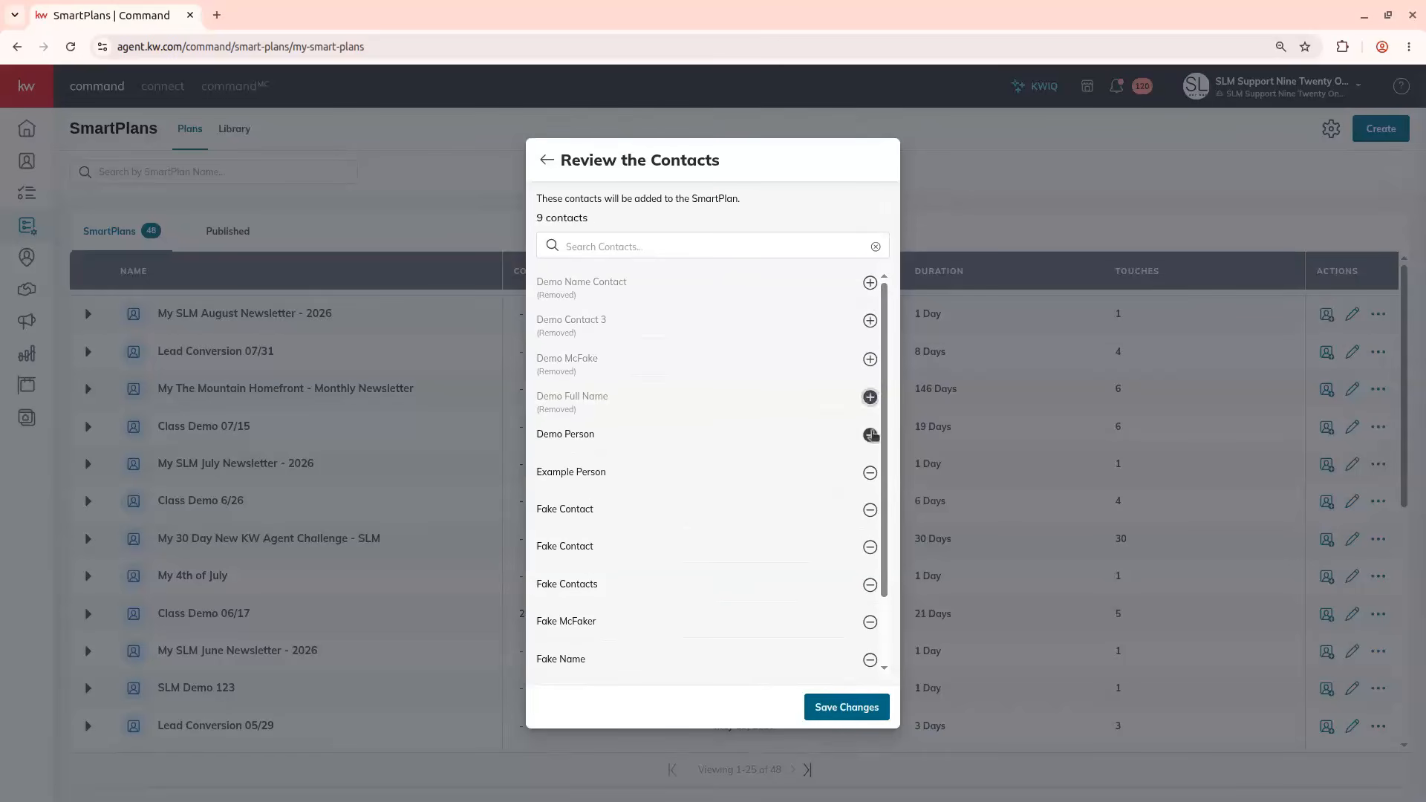
{"action": "left_click", "coordinate": [869, 435]}
{"action": "left_click", "coordinate": [871, 474]}
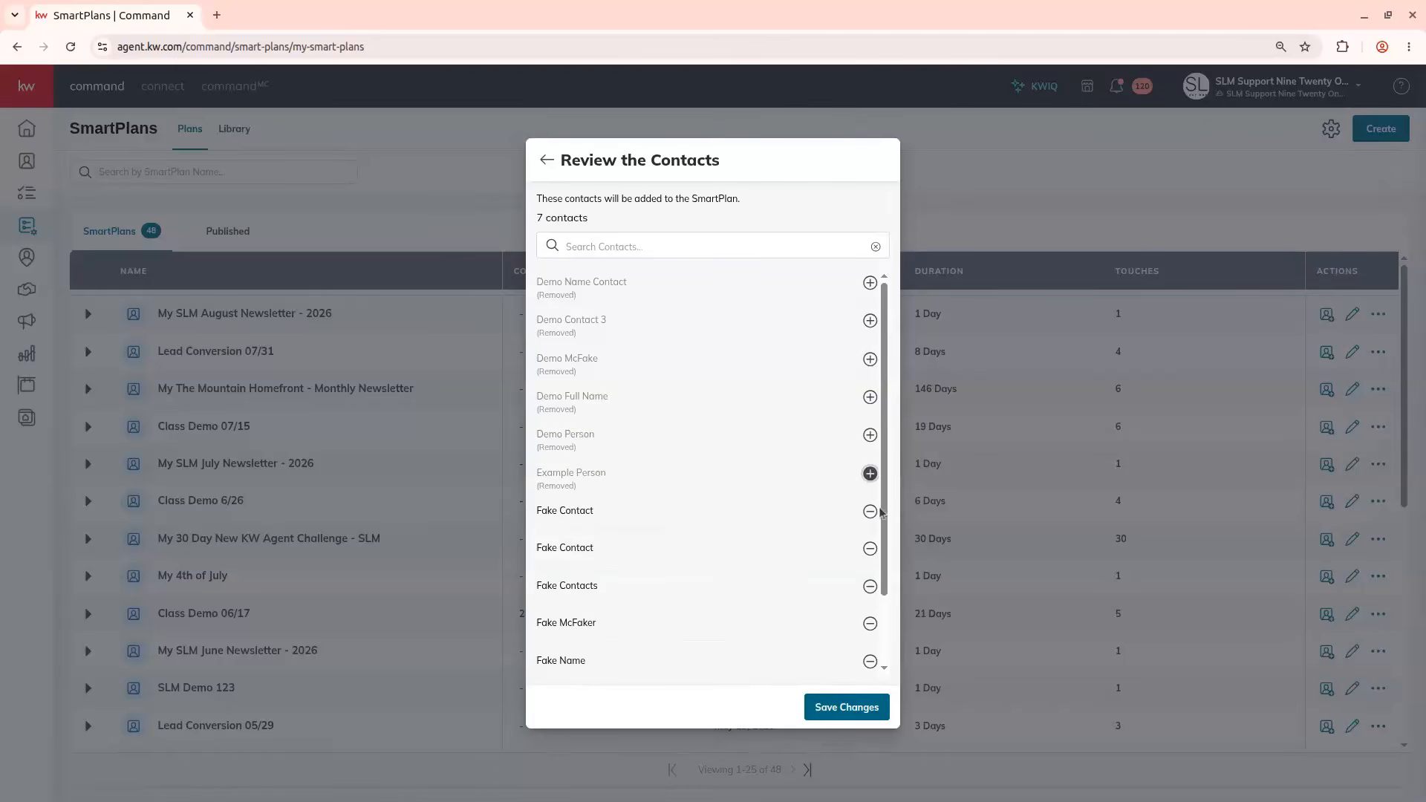
{"action": "left_click", "coordinate": [870, 511]}
{"action": "left_click", "coordinate": [870, 551]}
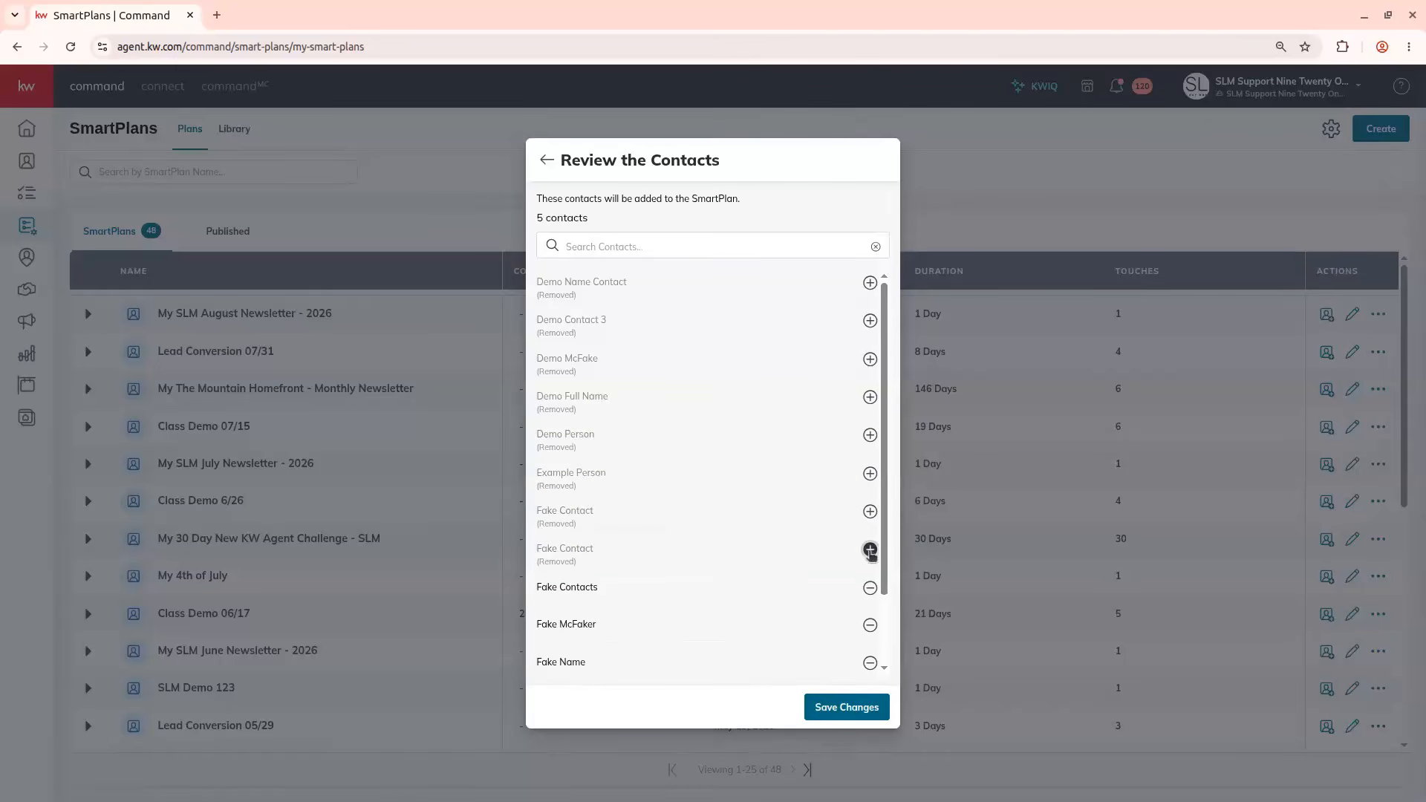
{"action": "scroll", "coordinate": [646, 513], "scroll_direction": "down", "scroll_amount": 2}
{"action": "left_click", "coordinate": [869, 502]}
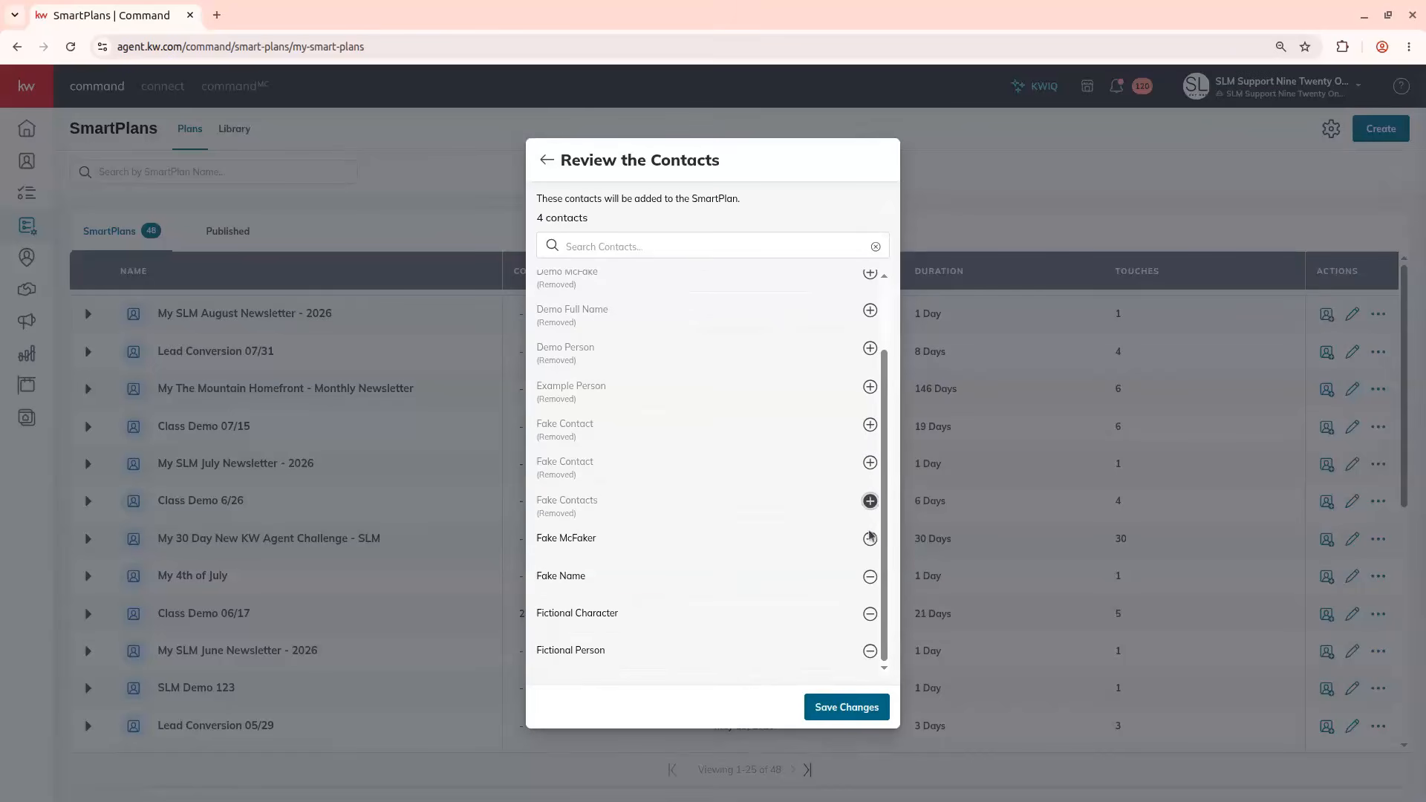
{"action": "left_click", "coordinate": [870, 538]}
{"action": "left_click", "coordinate": [870, 579]}
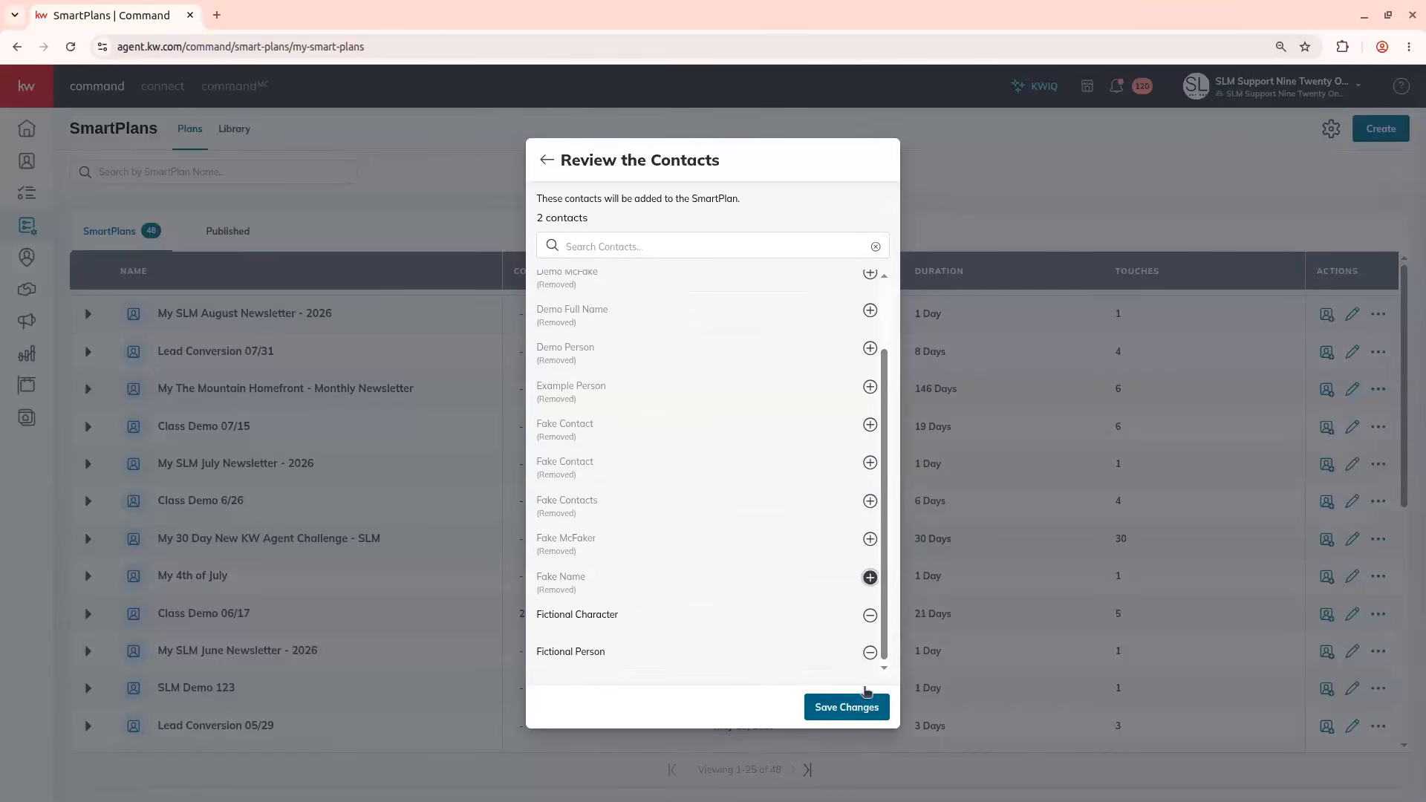
{"action": "left_click", "coordinate": [840, 707]}
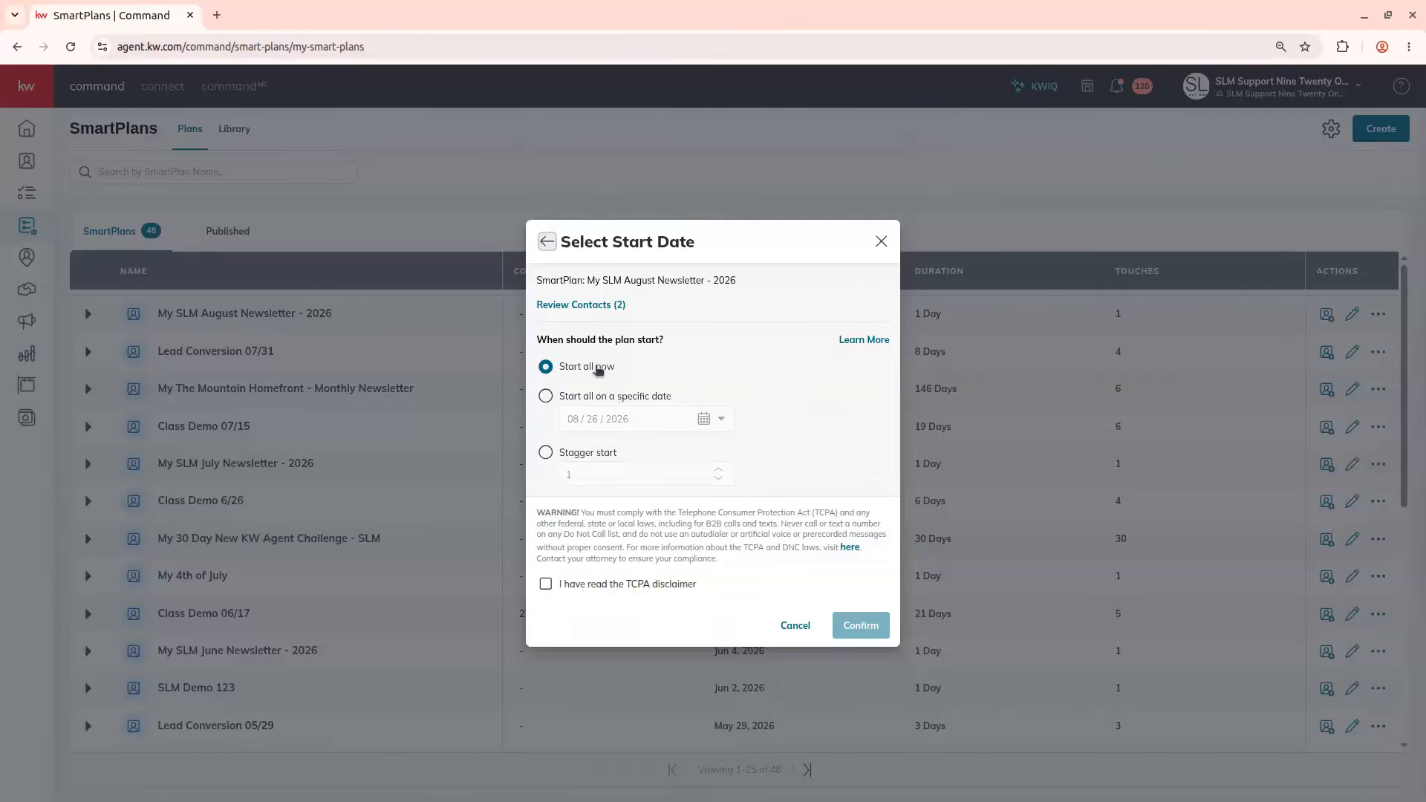
Try the specific-date start option and a stagger start of 2, rechecking the contacts in between.
{"action": "left_click", "coordinate": [618, 399]}
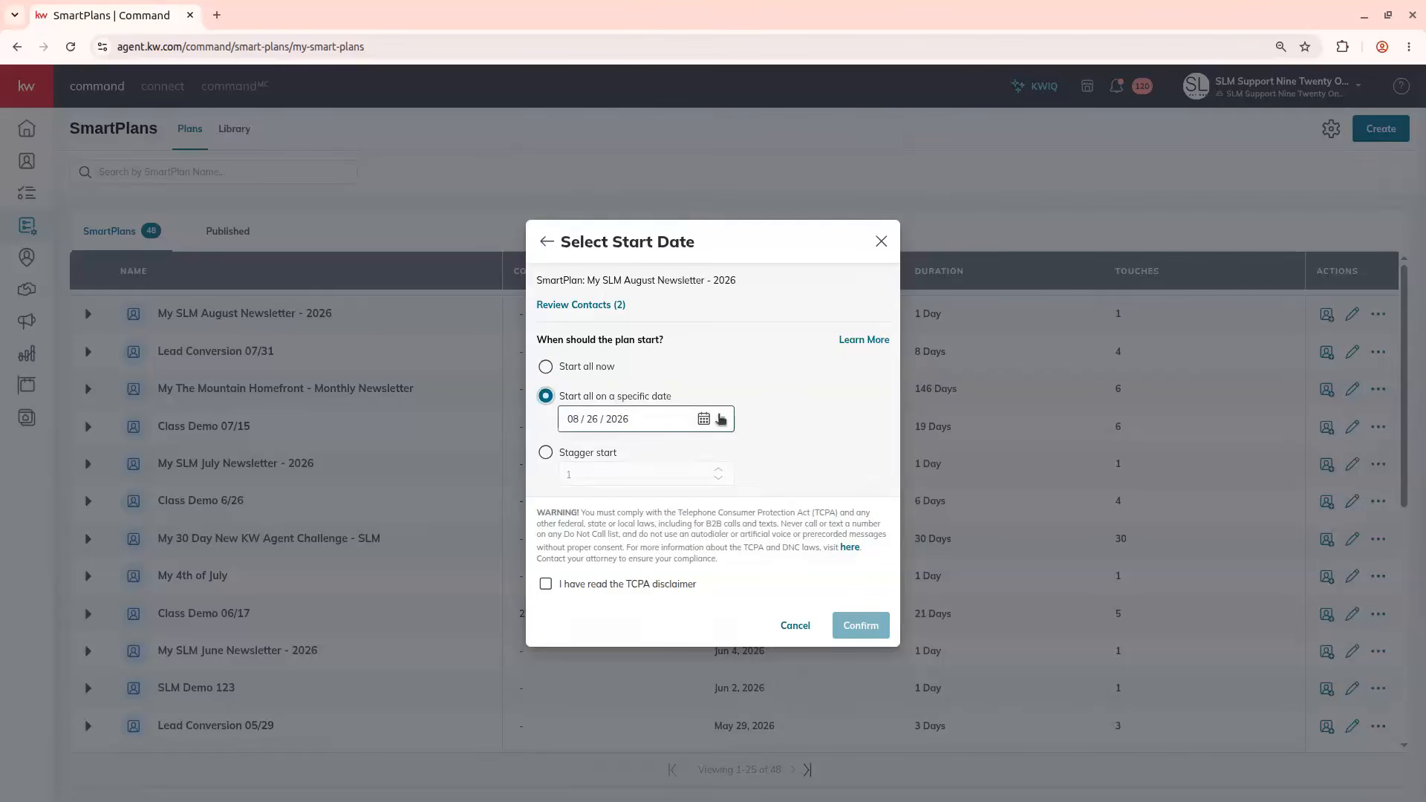
{"action": "left_click", "coordinate": [600, 454]}
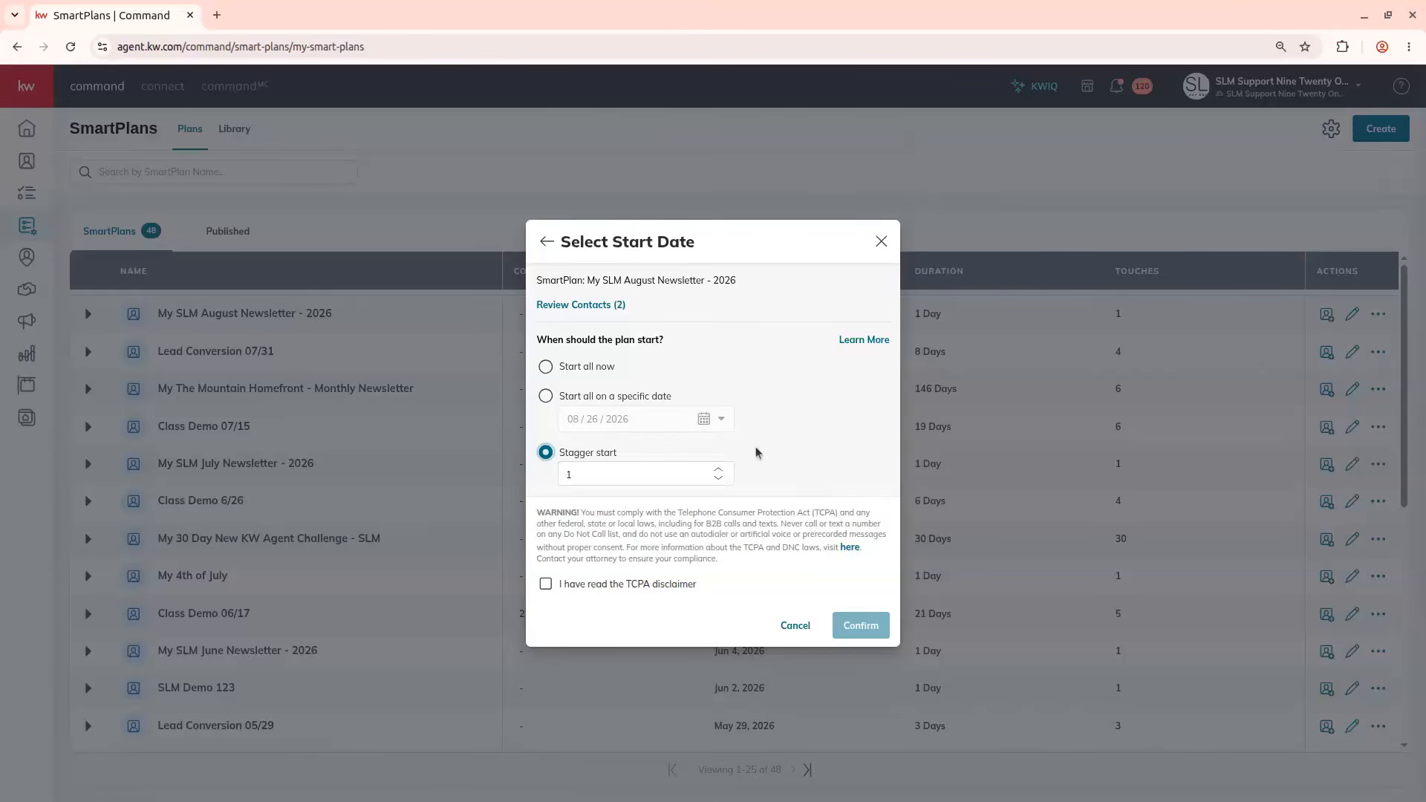
{"action": "left_click", "coordinate": [605, 310]}
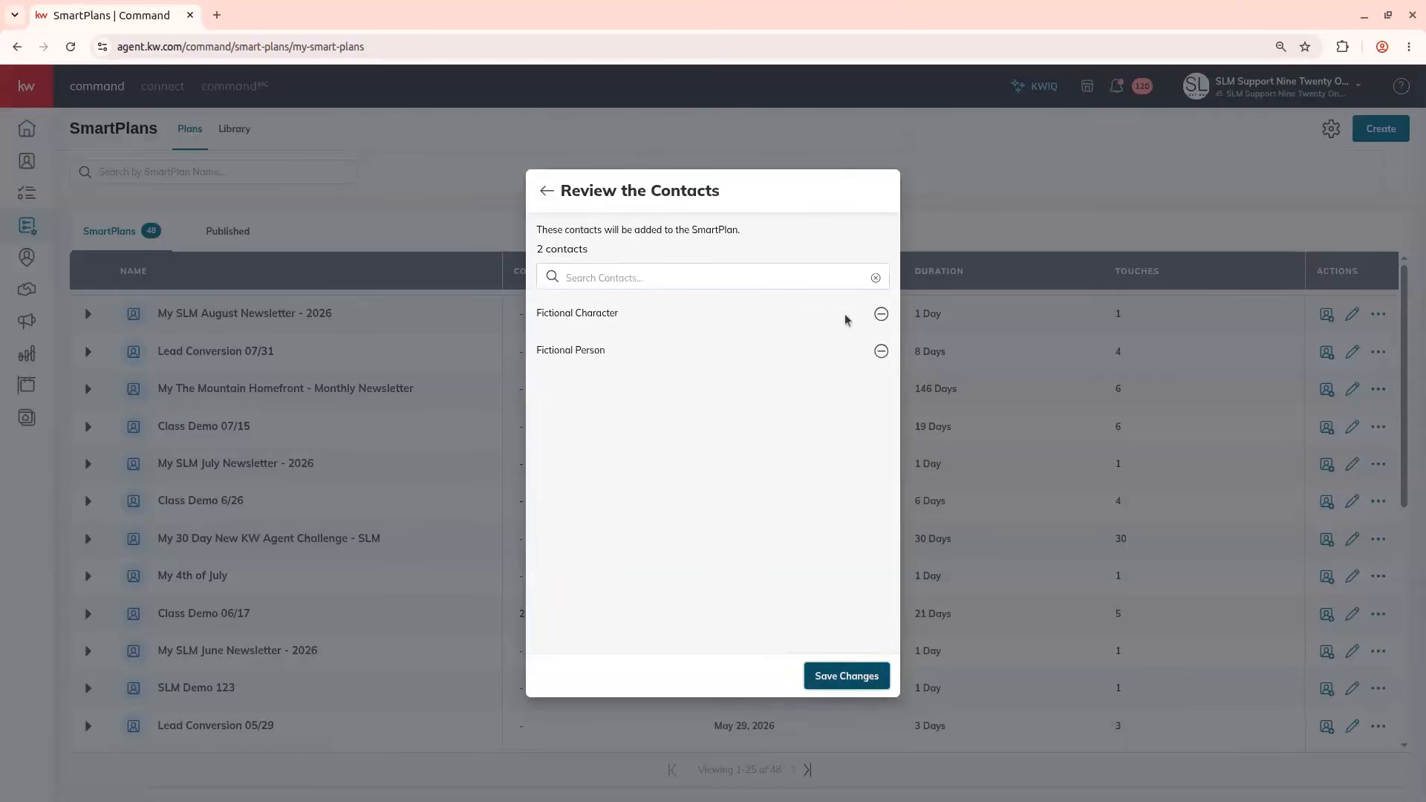
{"action": "left_click", "coordinate": [547, 191]}
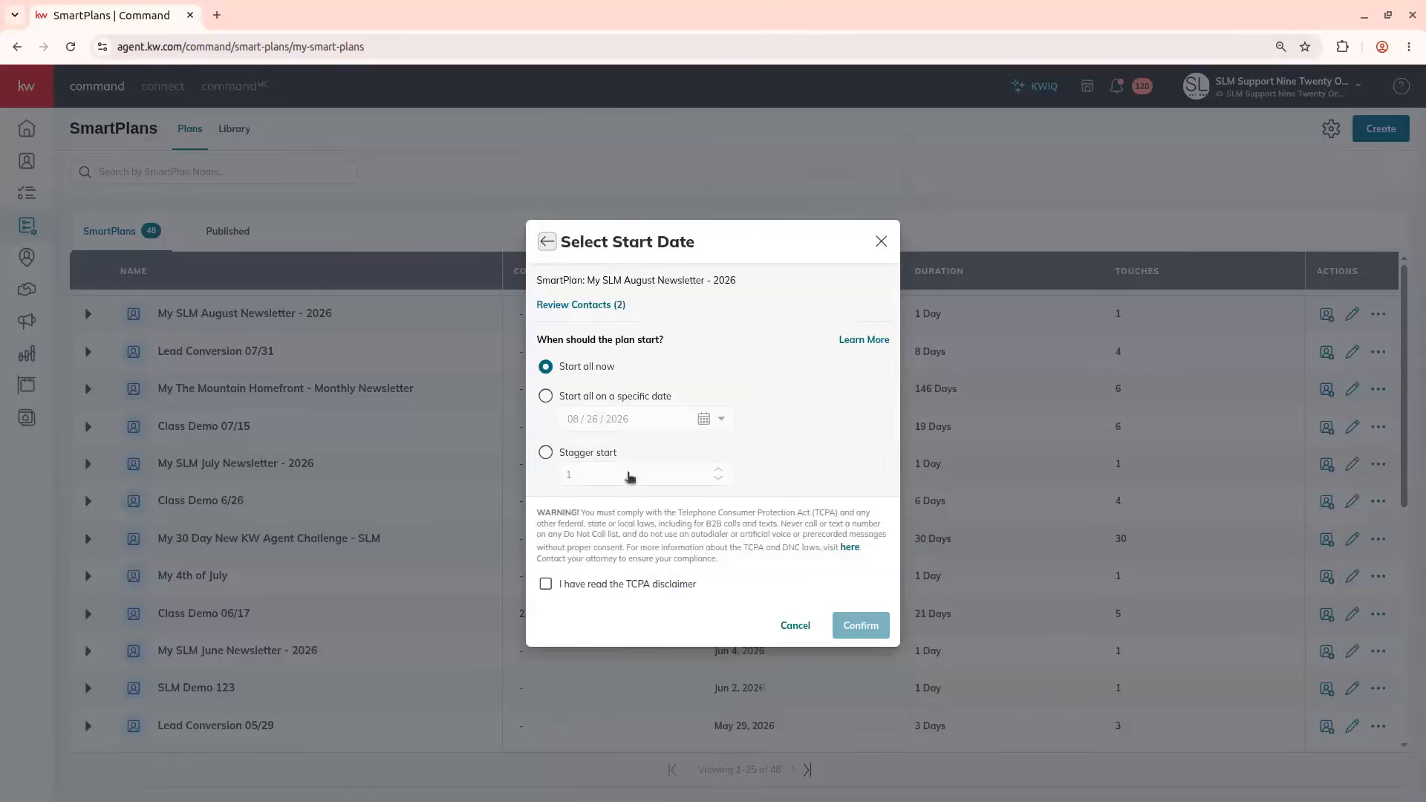
{"action": "double_click", "coordinate": [719, 470]}
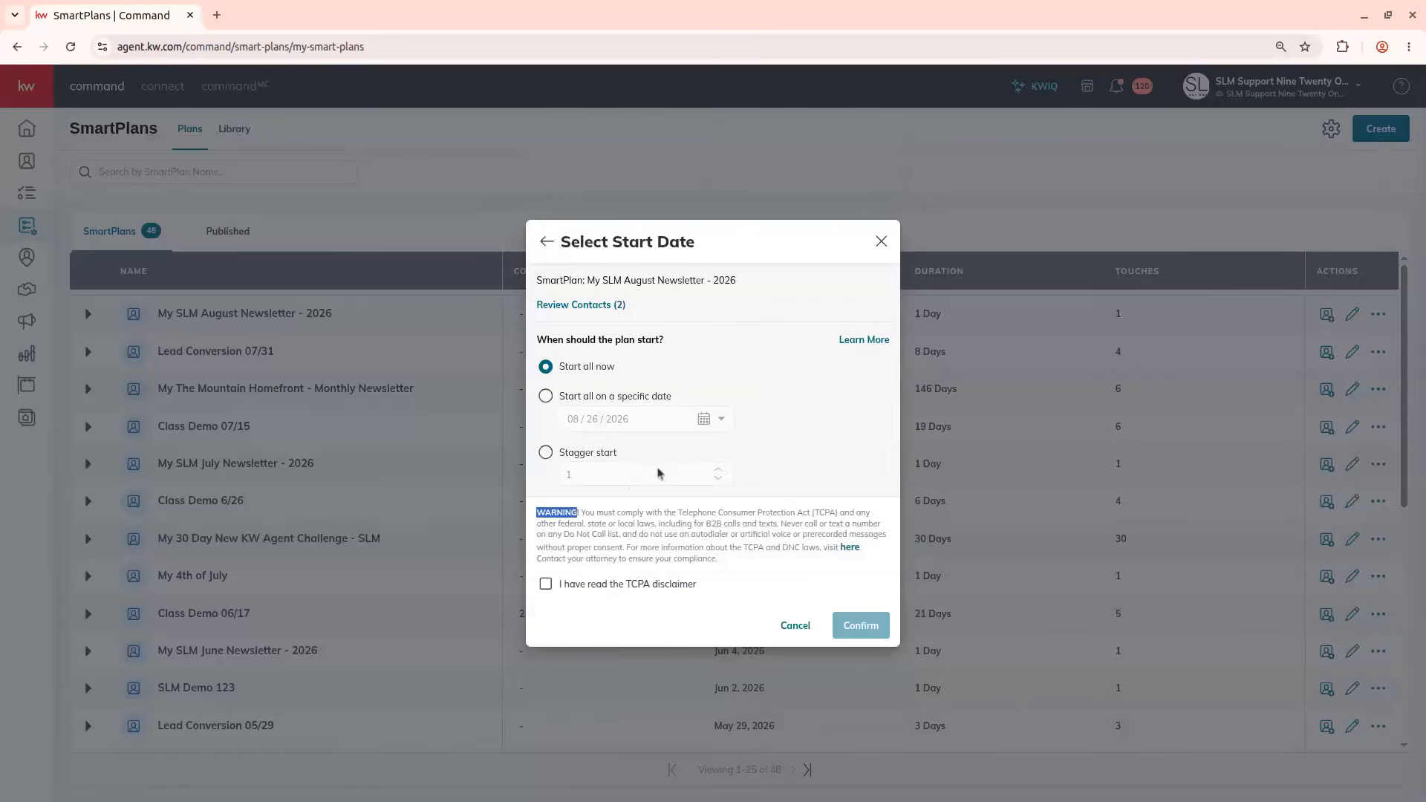
{"action": "left_click", "coordinate": [614, 455]}
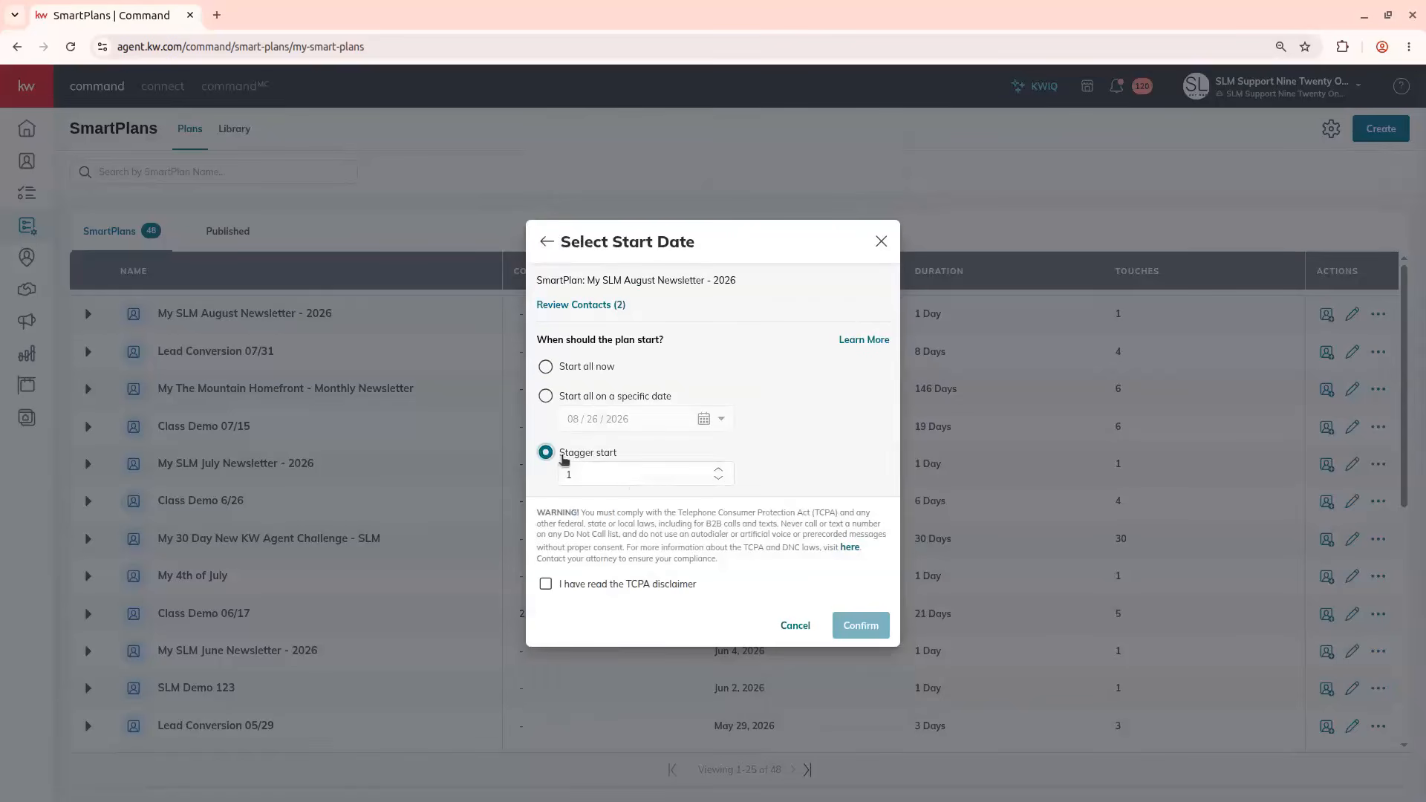
{"action": "left_click", "coordinate": [717, 470]}
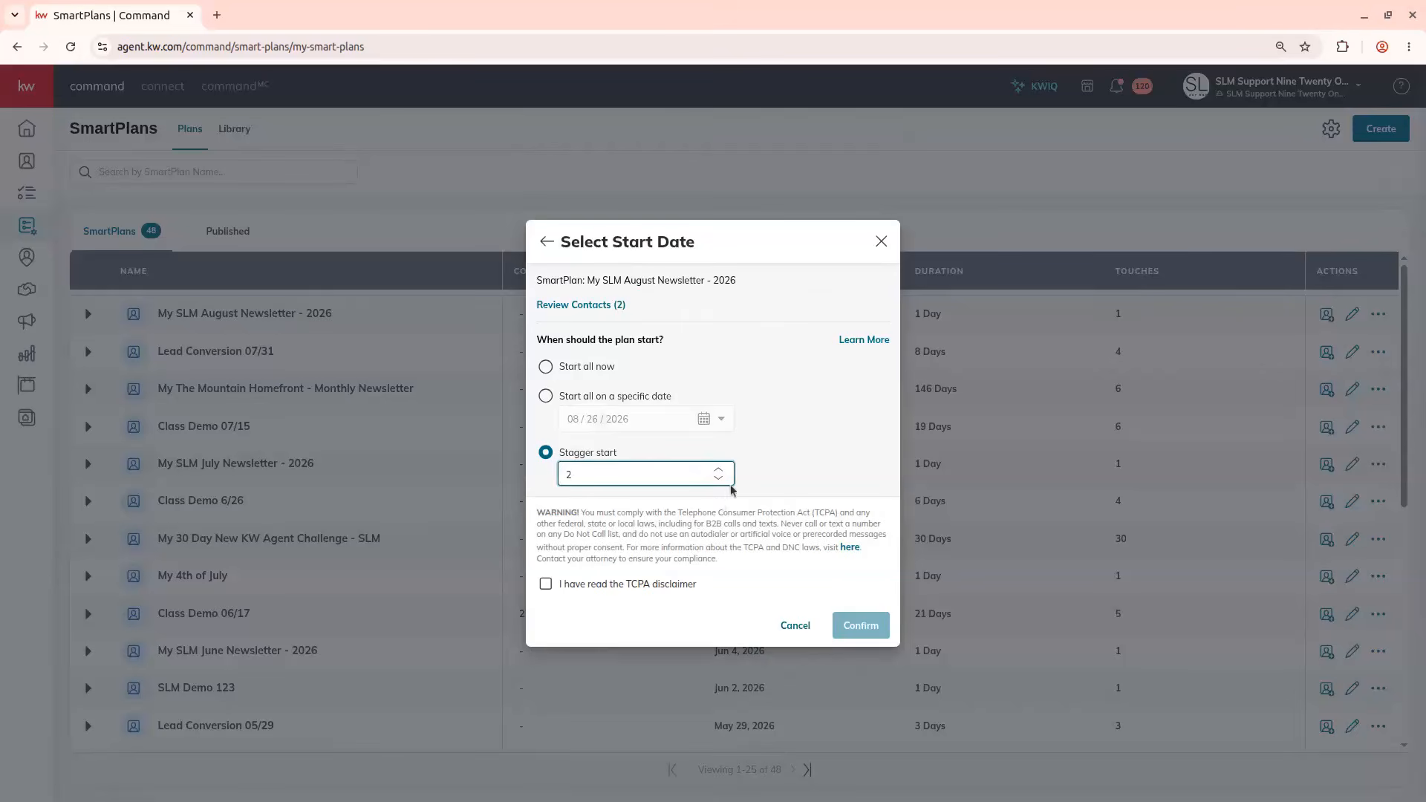
Set the plan to start all now, accept the TCPA disclaimer, and confirm adding the contacts.
{"action": "left_click", "coordinate": [558, 368]}
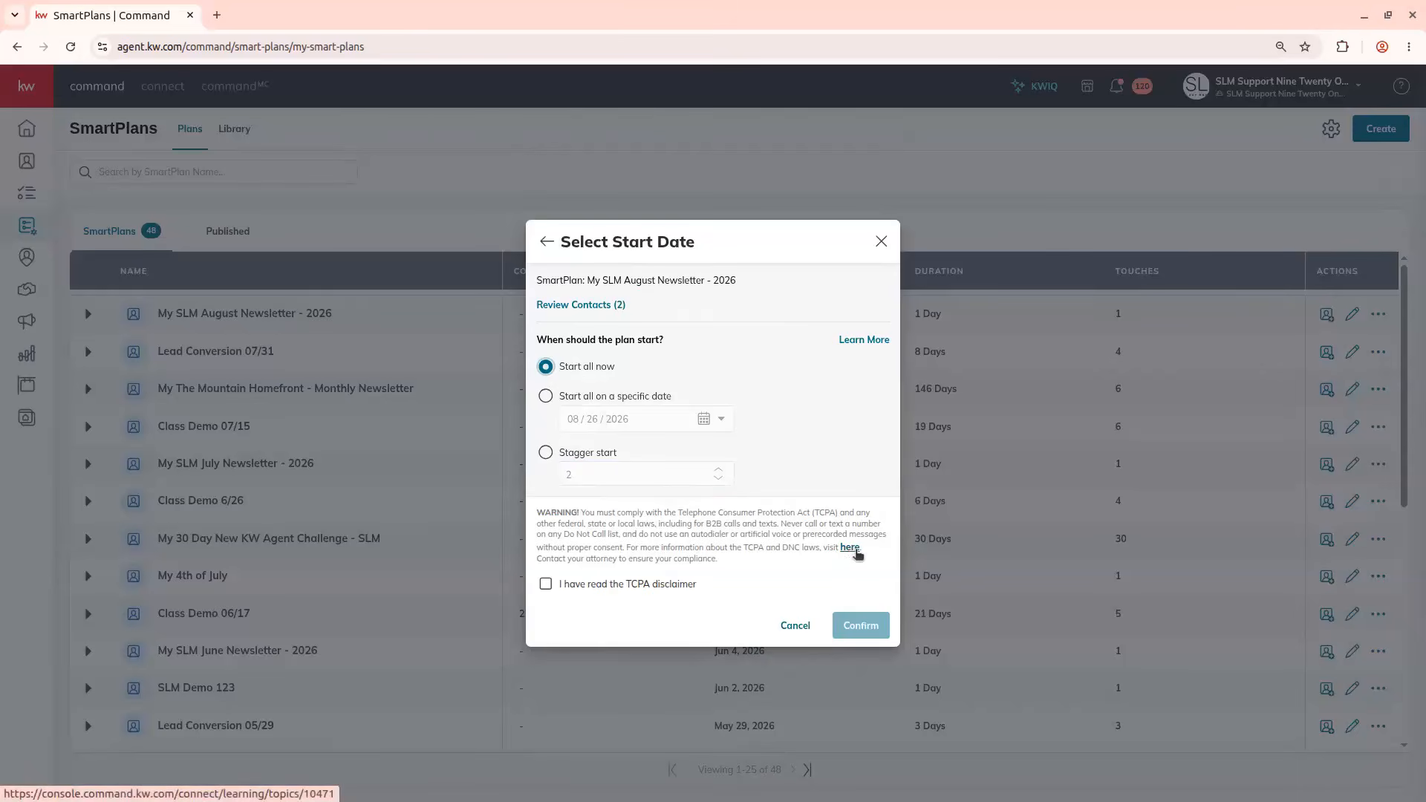
{"action": "left_click", "coordinate": [545, 585]}
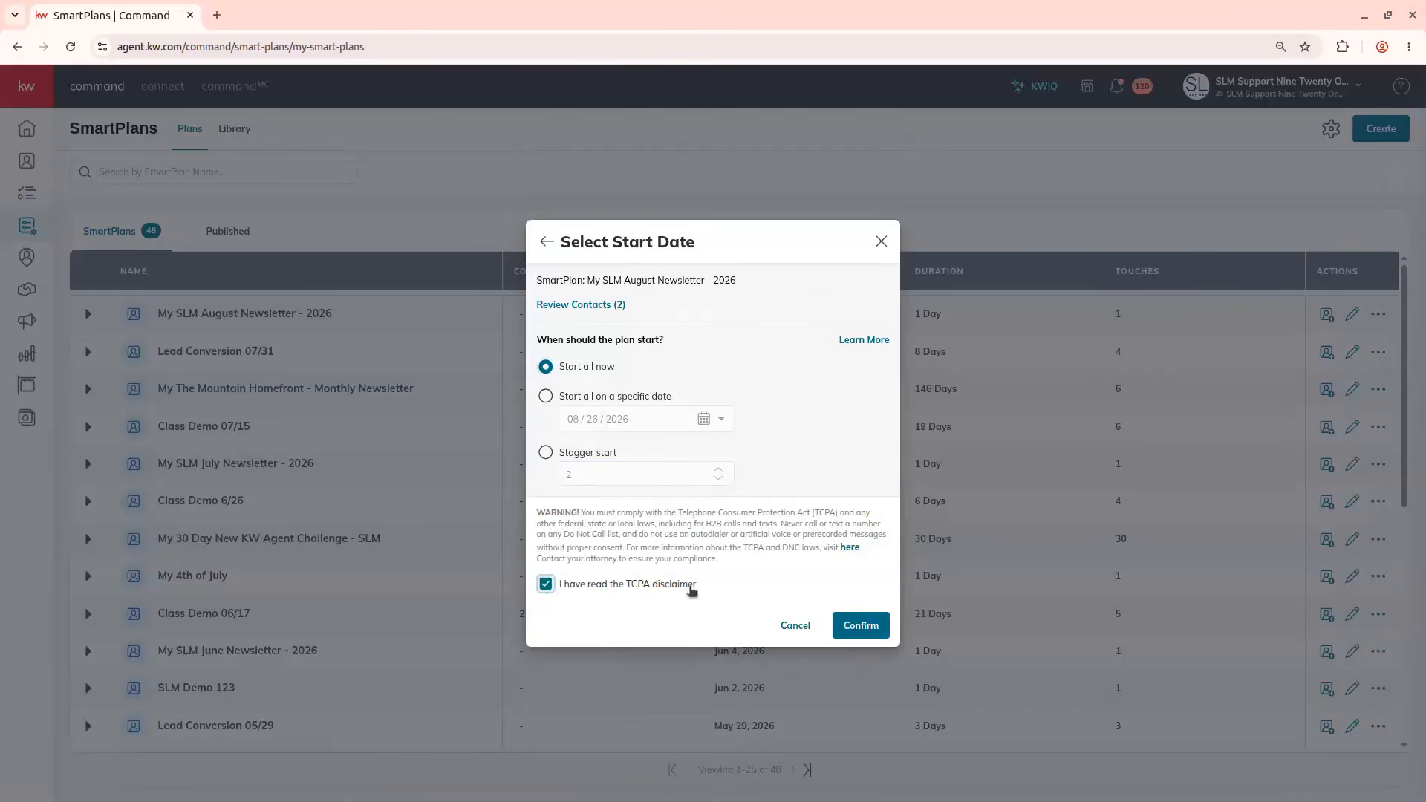
{"action": "left_click", "coordinate": [857, 627]}
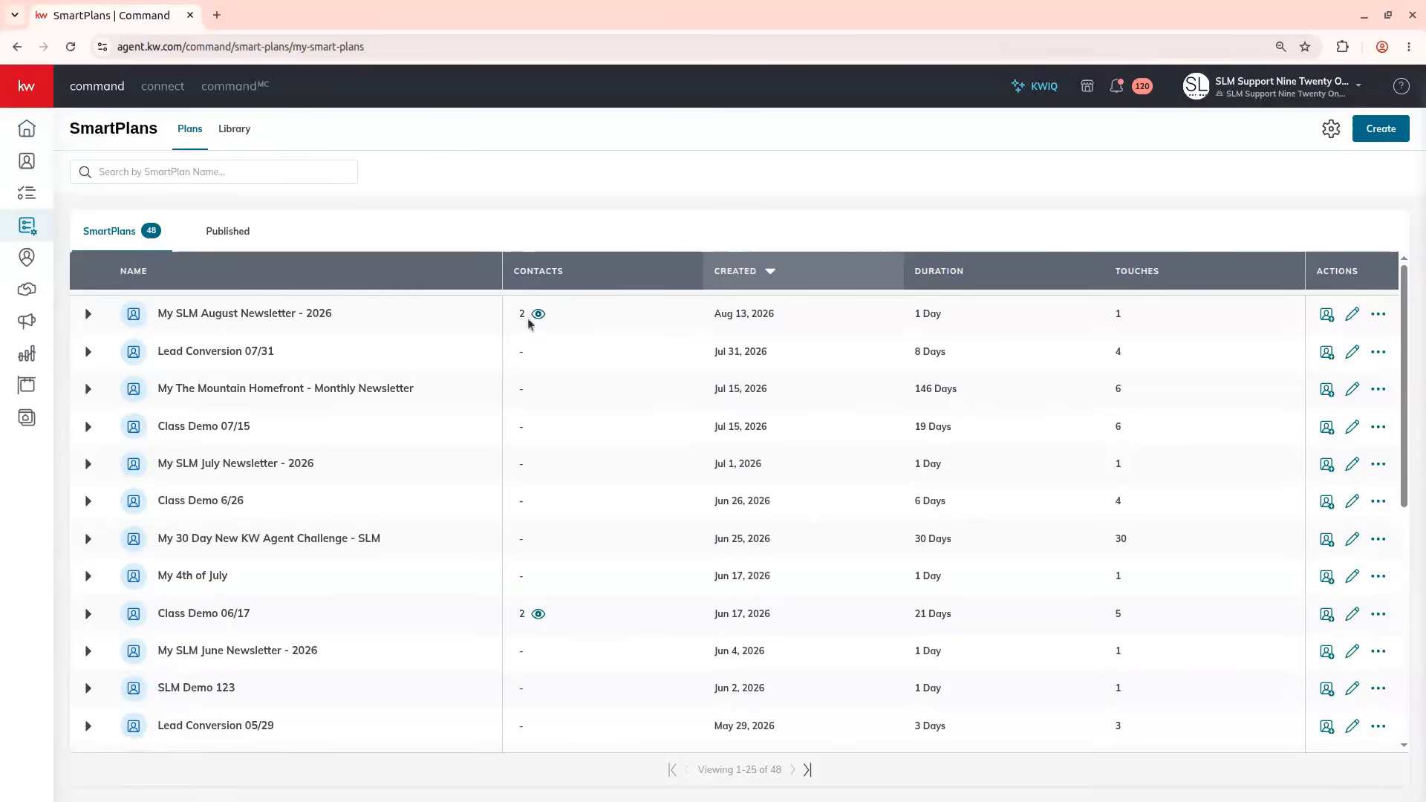
View the contacts on My SLM August Newsletter - 2026 and remove all of them from the plan.
{"action": "left_click", "coordinate": [539, 316]}
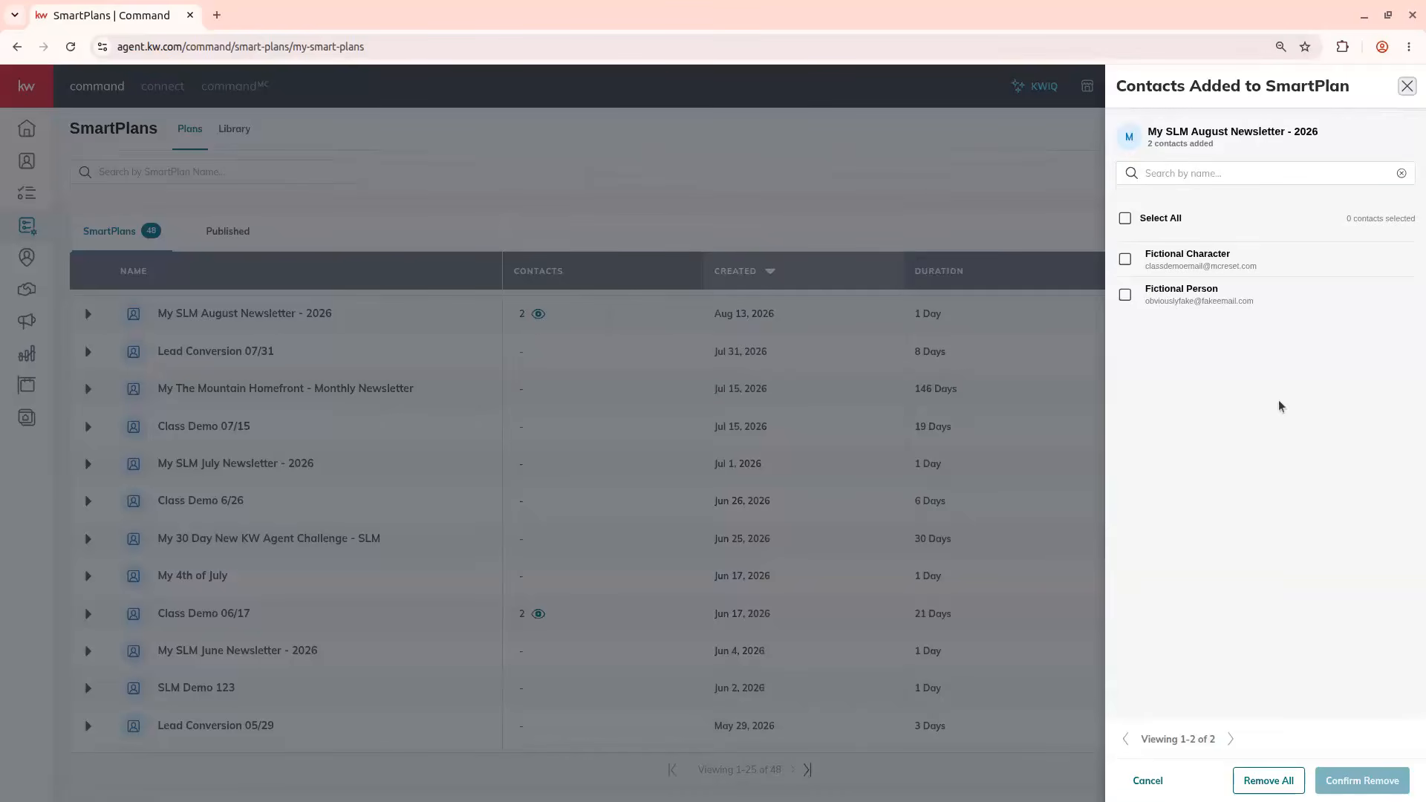
{"action": "left_click", "coordinate": [1125, 259]}
{"action": "left_click", "coordinate": [1125, 295]}
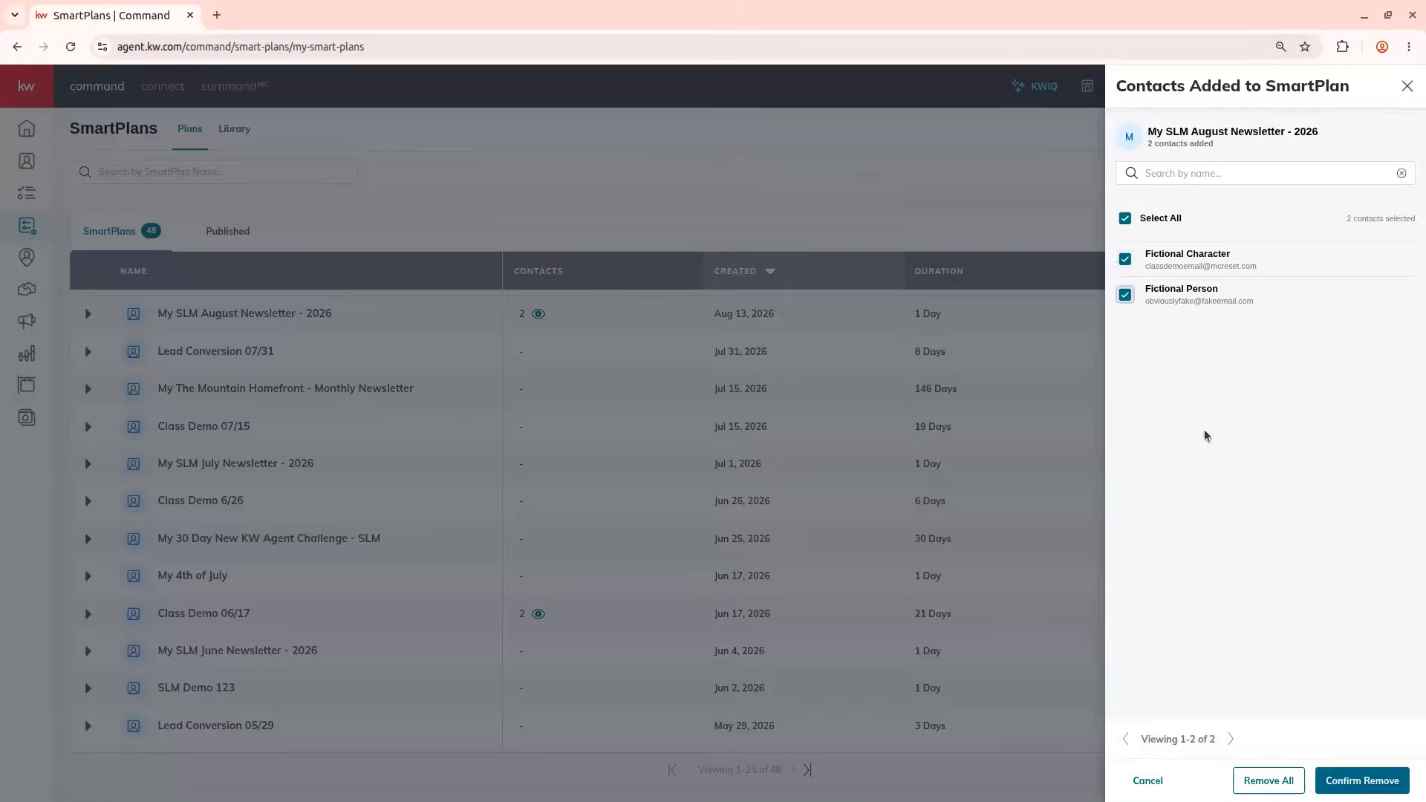
{"action": "left_click", "coordinate": [1283, 781]}
{"action": "left_click", "coordinate": [836, 479]}
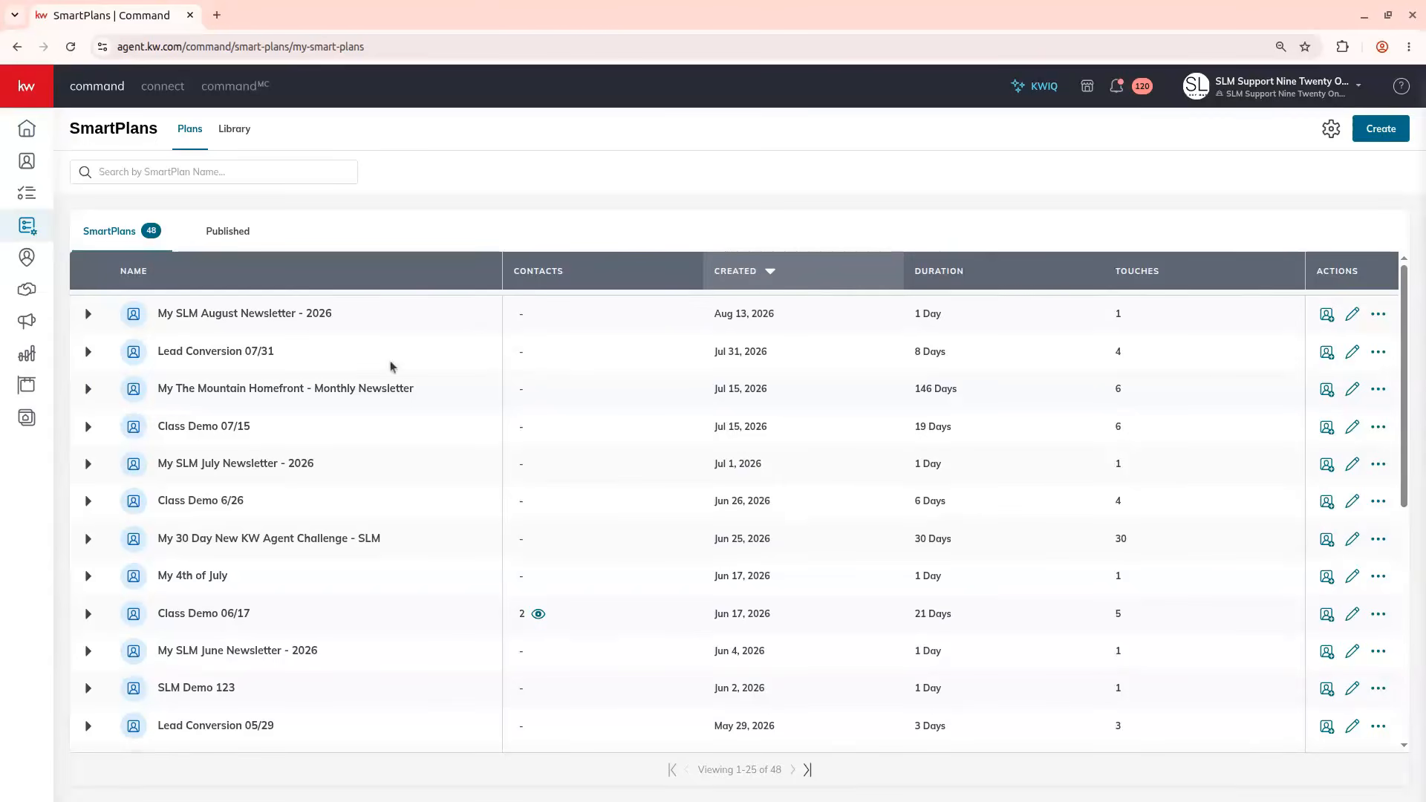
Open My SLM August Newsletter - 2026 for editing, start adding contacts to it, and check the tag filter.
{"action": "left_click", "coordinate": [1378, 315]}
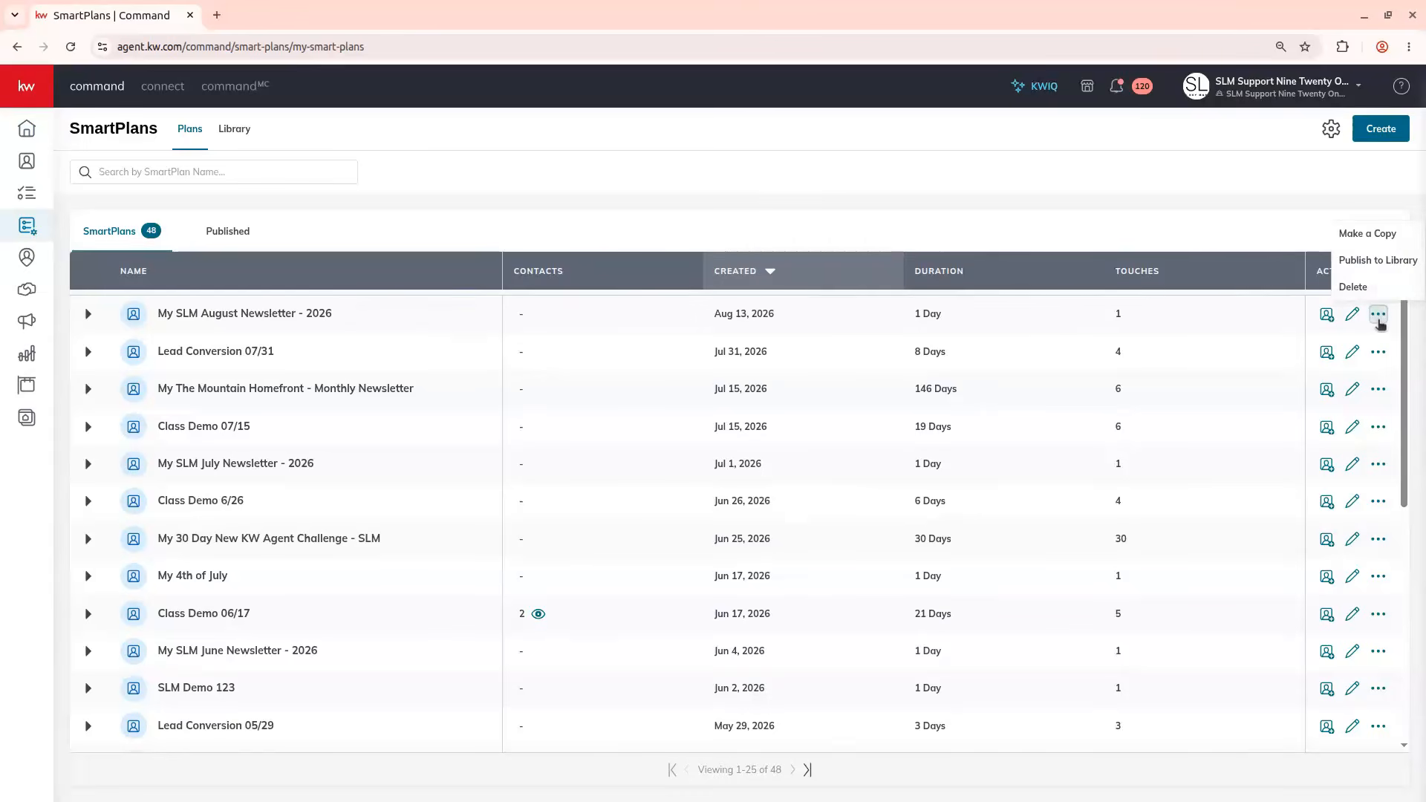
{"action": "left_click", "coordinate": [1378, 329]}
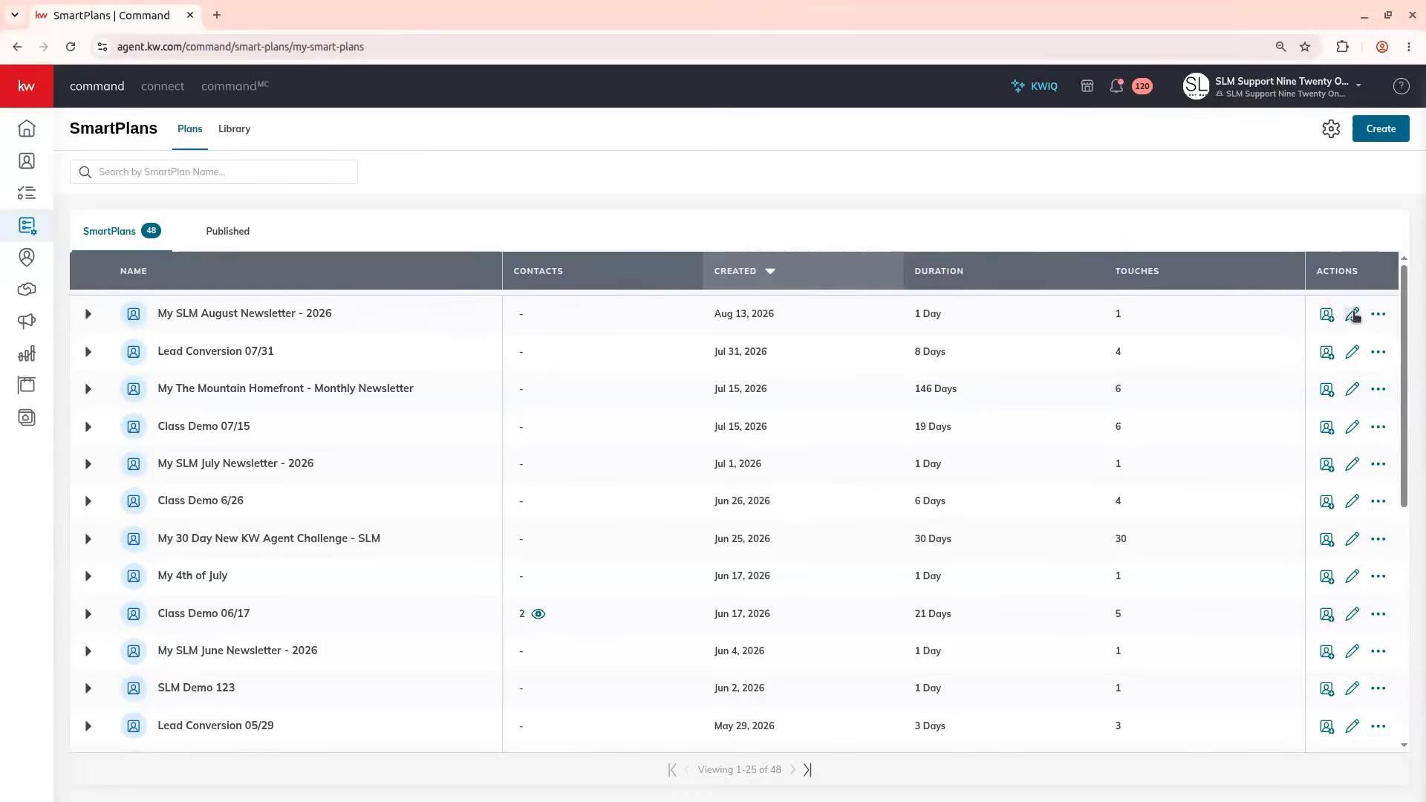
{"action": "left_click", "coordinate": [1351, 315]}
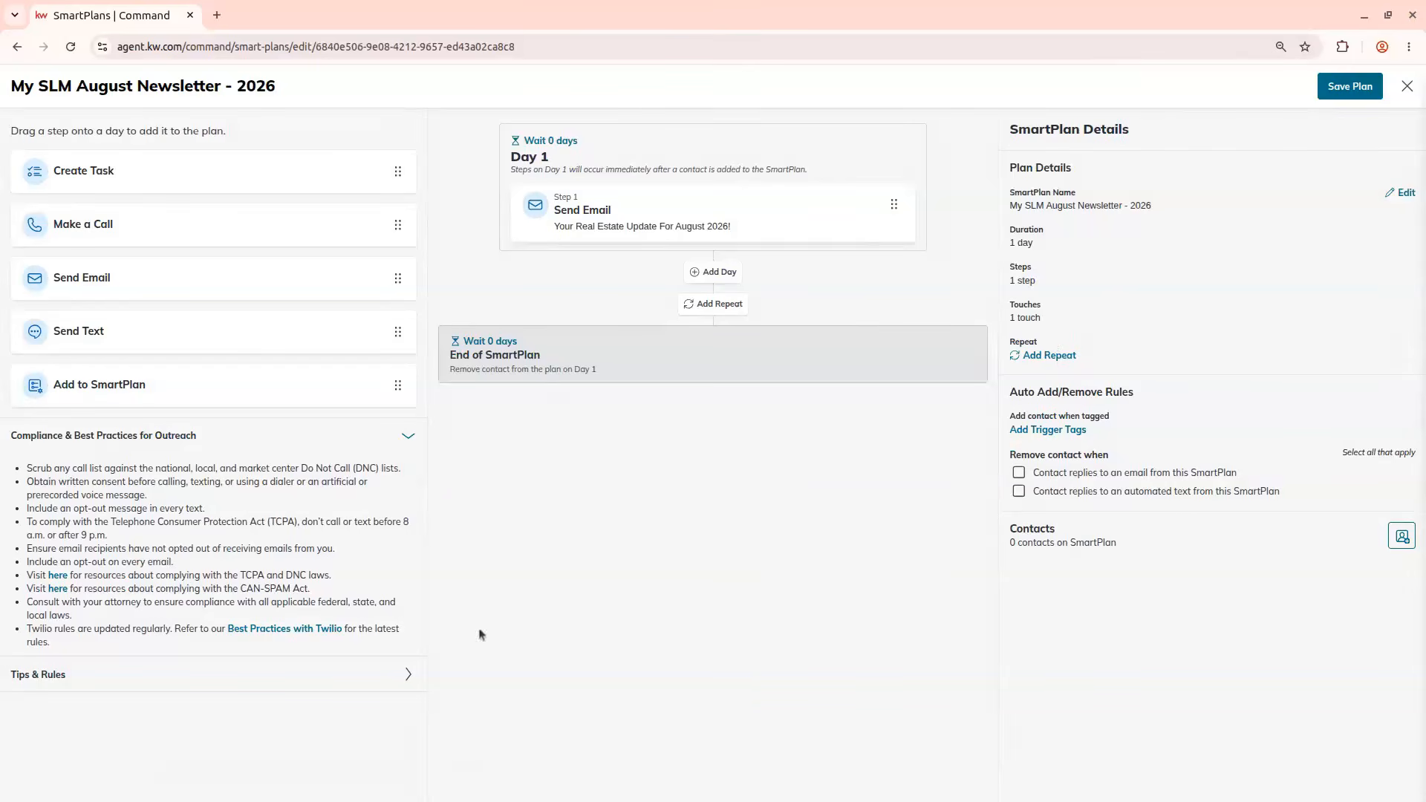
{"action": "left_click", "coordinate": [1403, 538]}
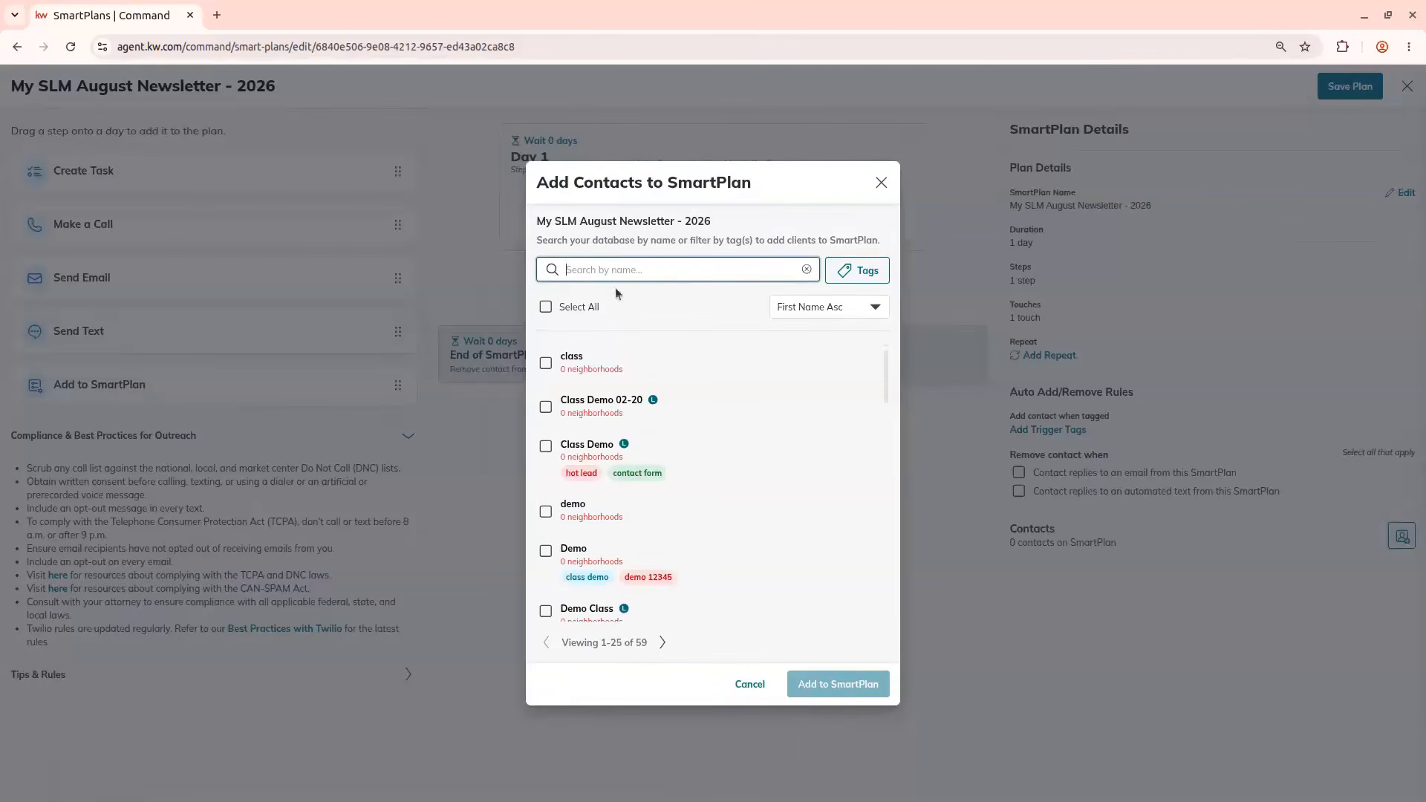
{"action": "left_click", "coordinate": [872, 271]}
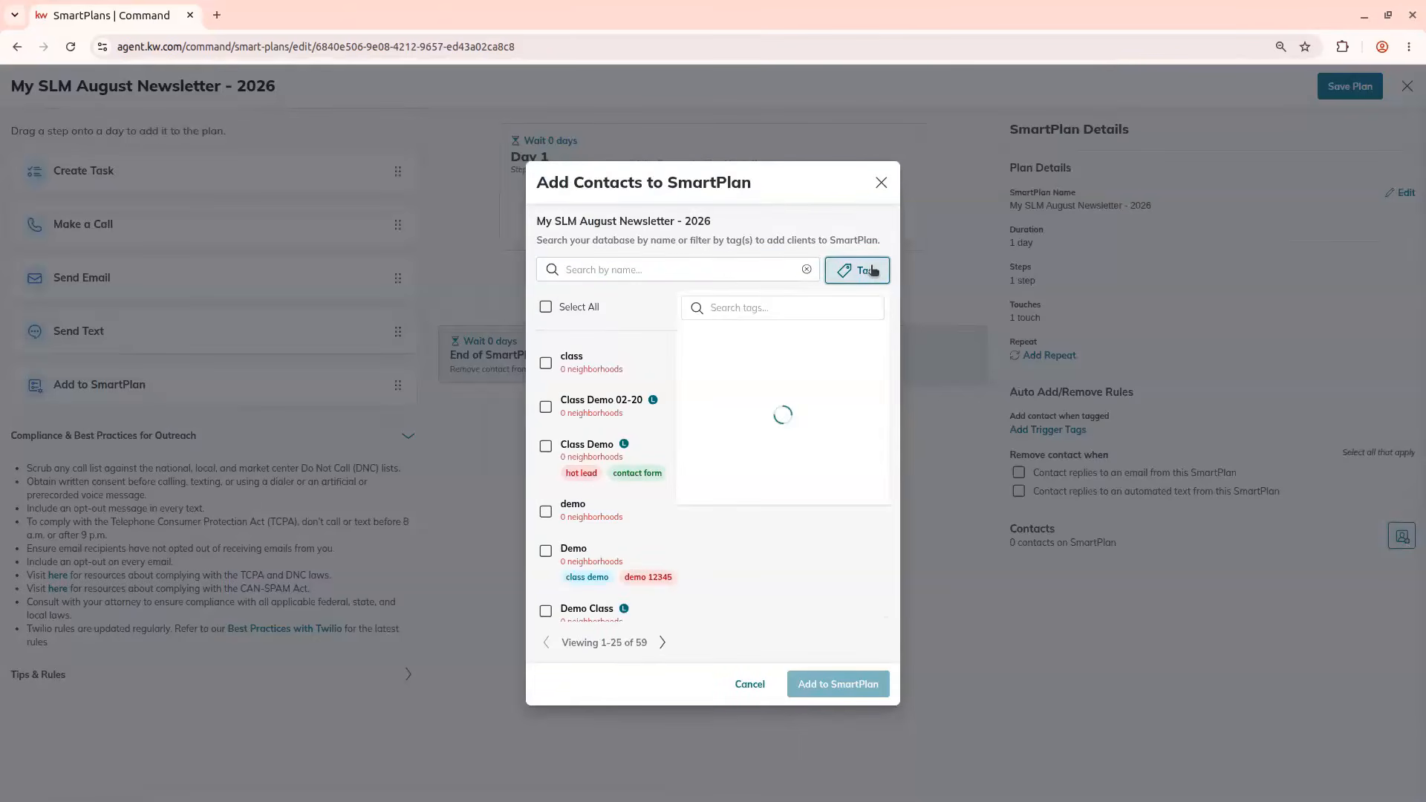
{"action": "left_click", "coordinate": [624, 315]}
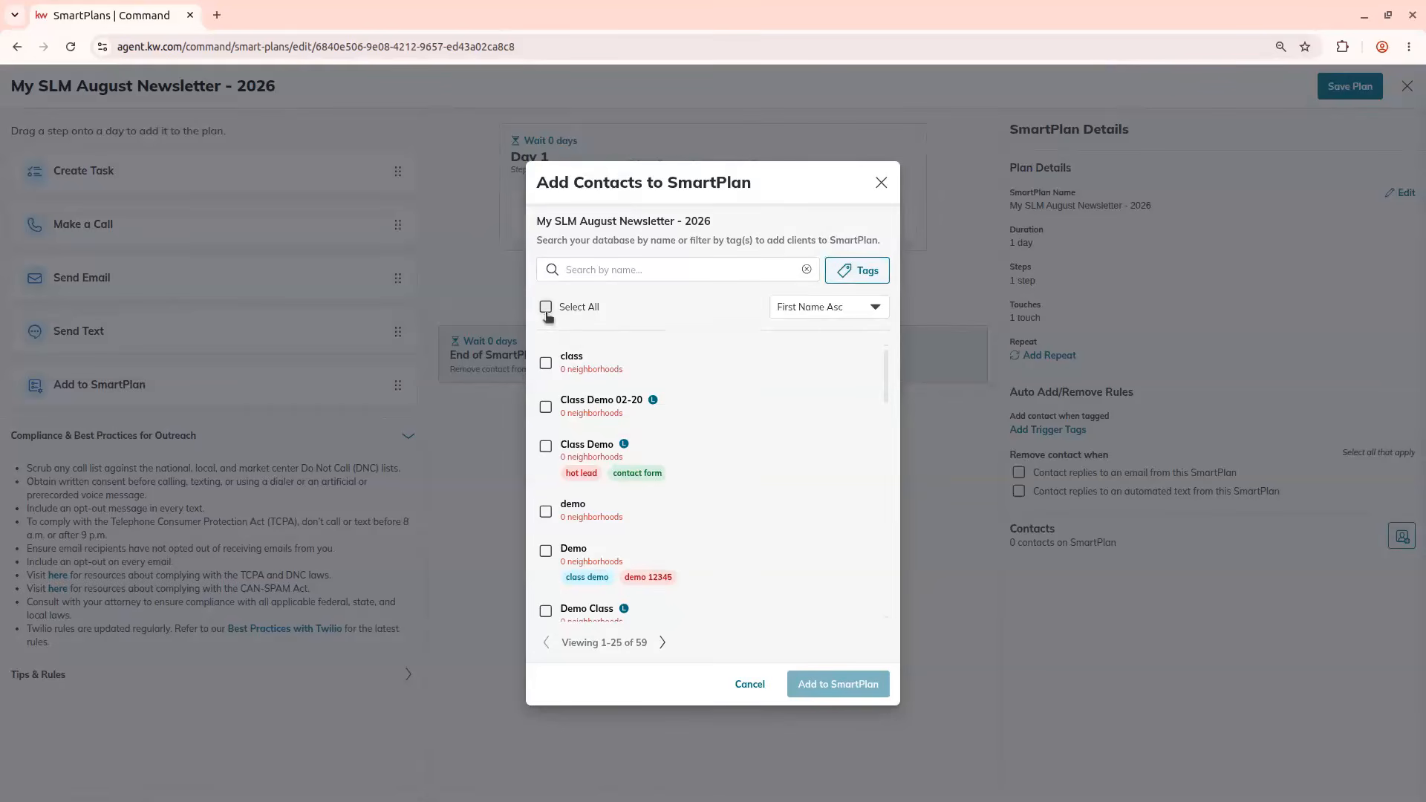
Try to add the first listed contact despite its contact error, and exit the plan editor without adding it.
{"action": "left_click", "coordinate": [546, 363]}
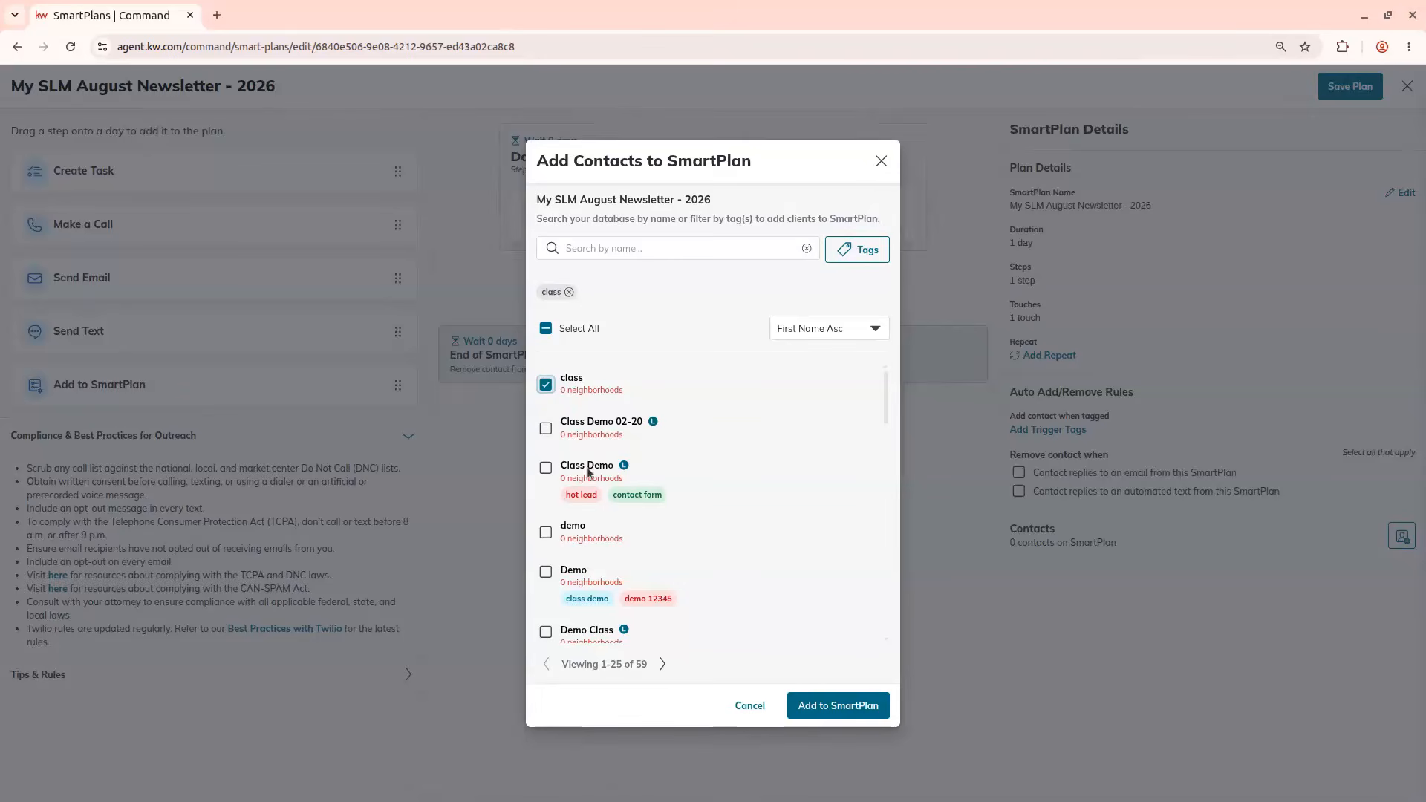
{"action": "left_click", "coordinate": [856, 704]}
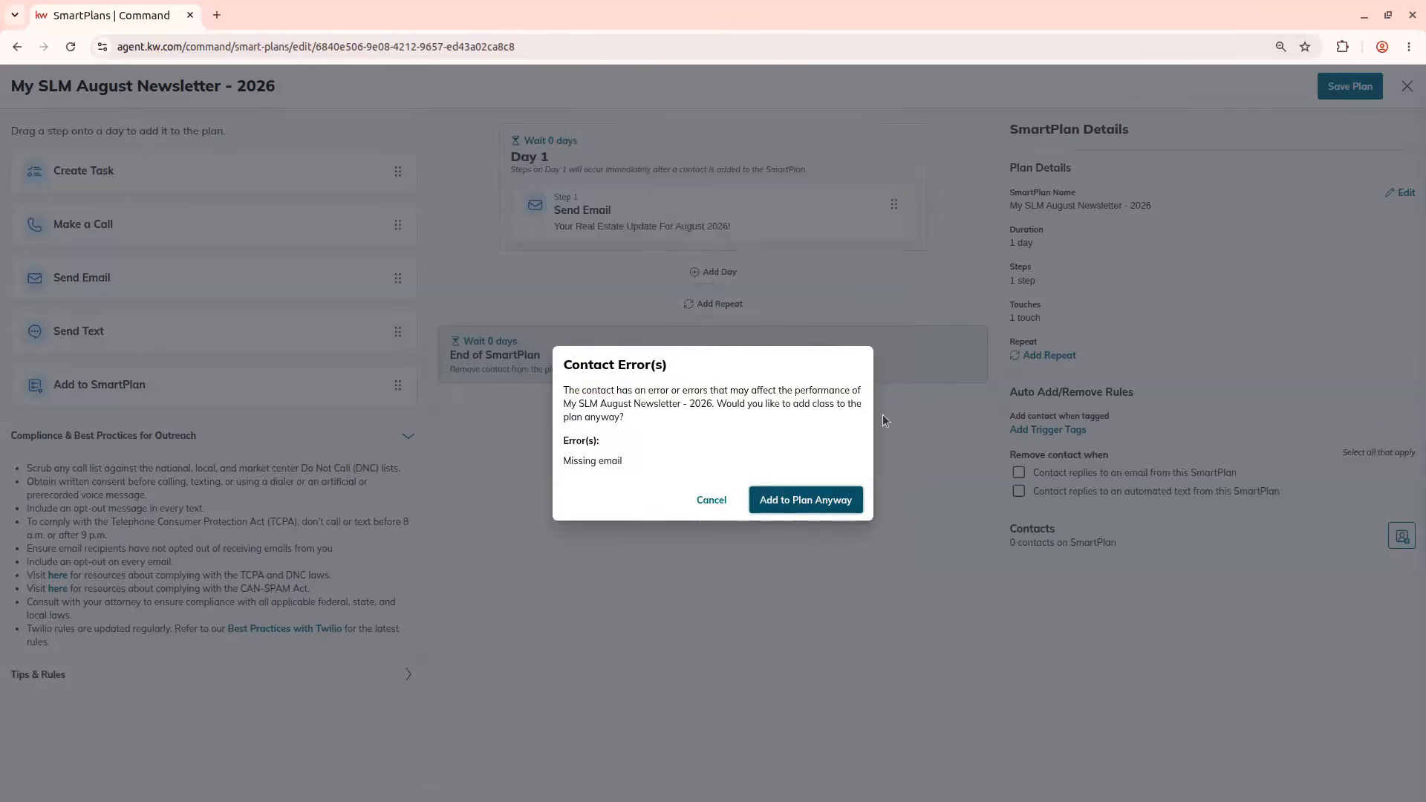
{"action": "left_click", "coordinate": [802, 496]}
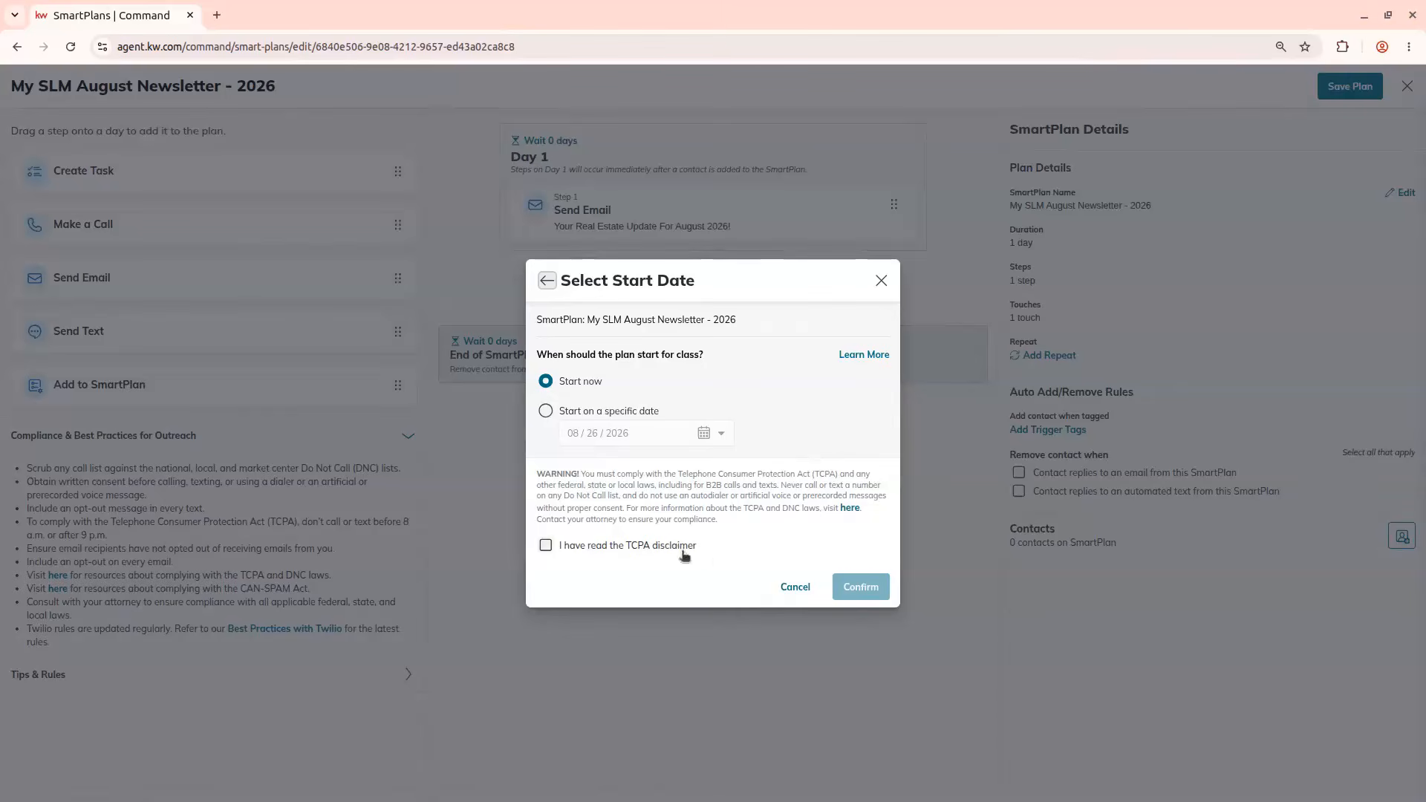
{"action": "left_click", "coordinate": [881, 282]}
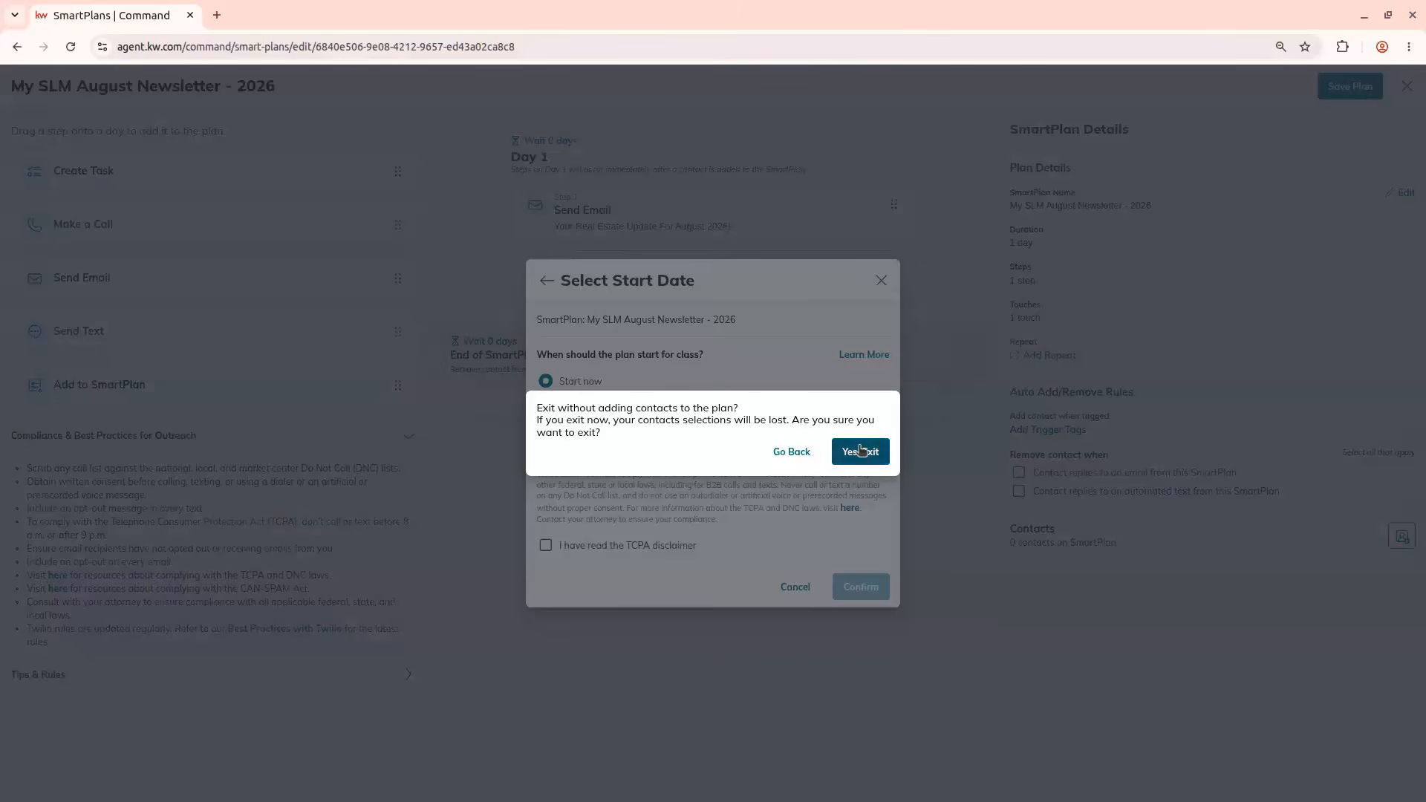
{"action": "left_click", "coordinate": [861, 451]}
{"action": "left_click", "coordinate": [1407, 86]}
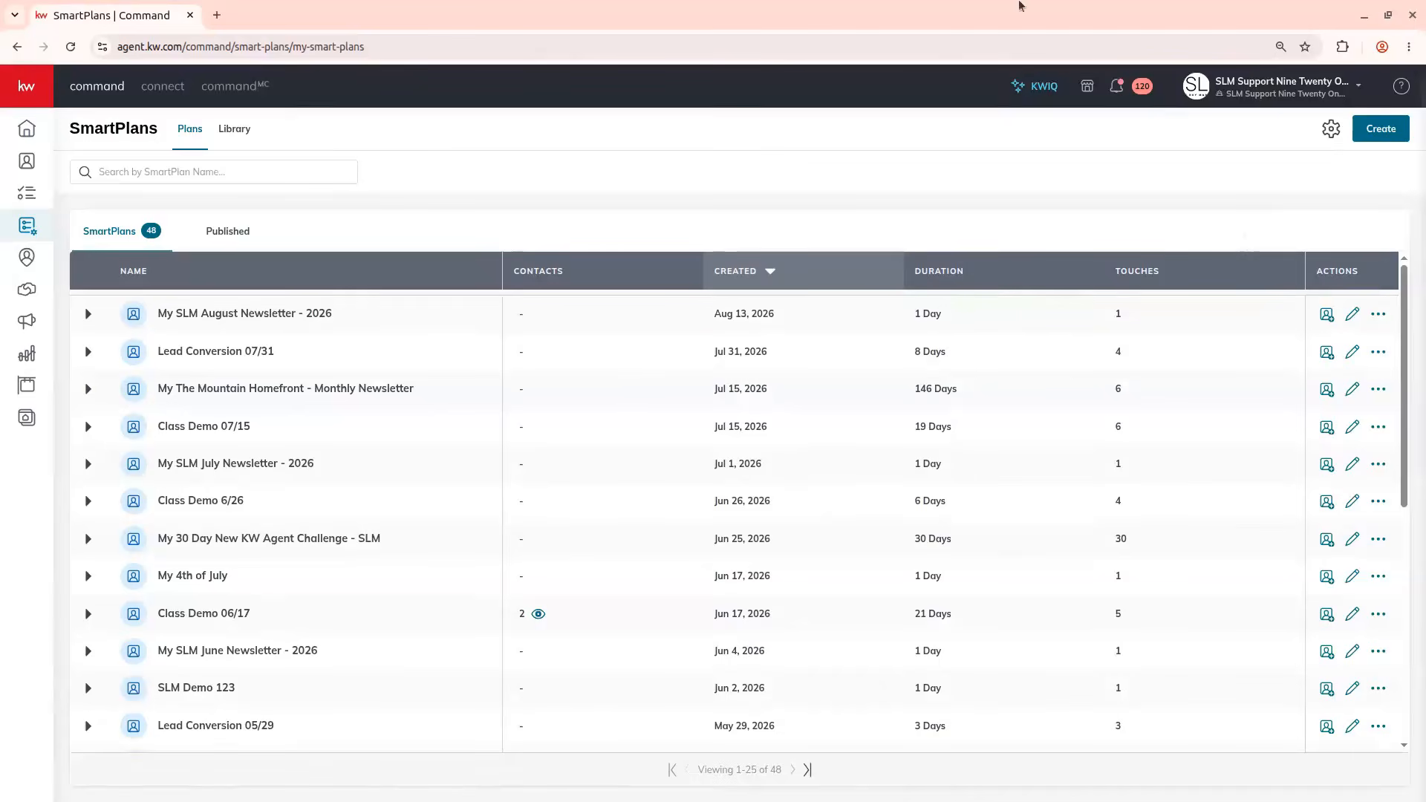
Open the first contact in the contacts list and view its SmartPlans.
{"action": "left_click", "coordinate": [27, 165]}
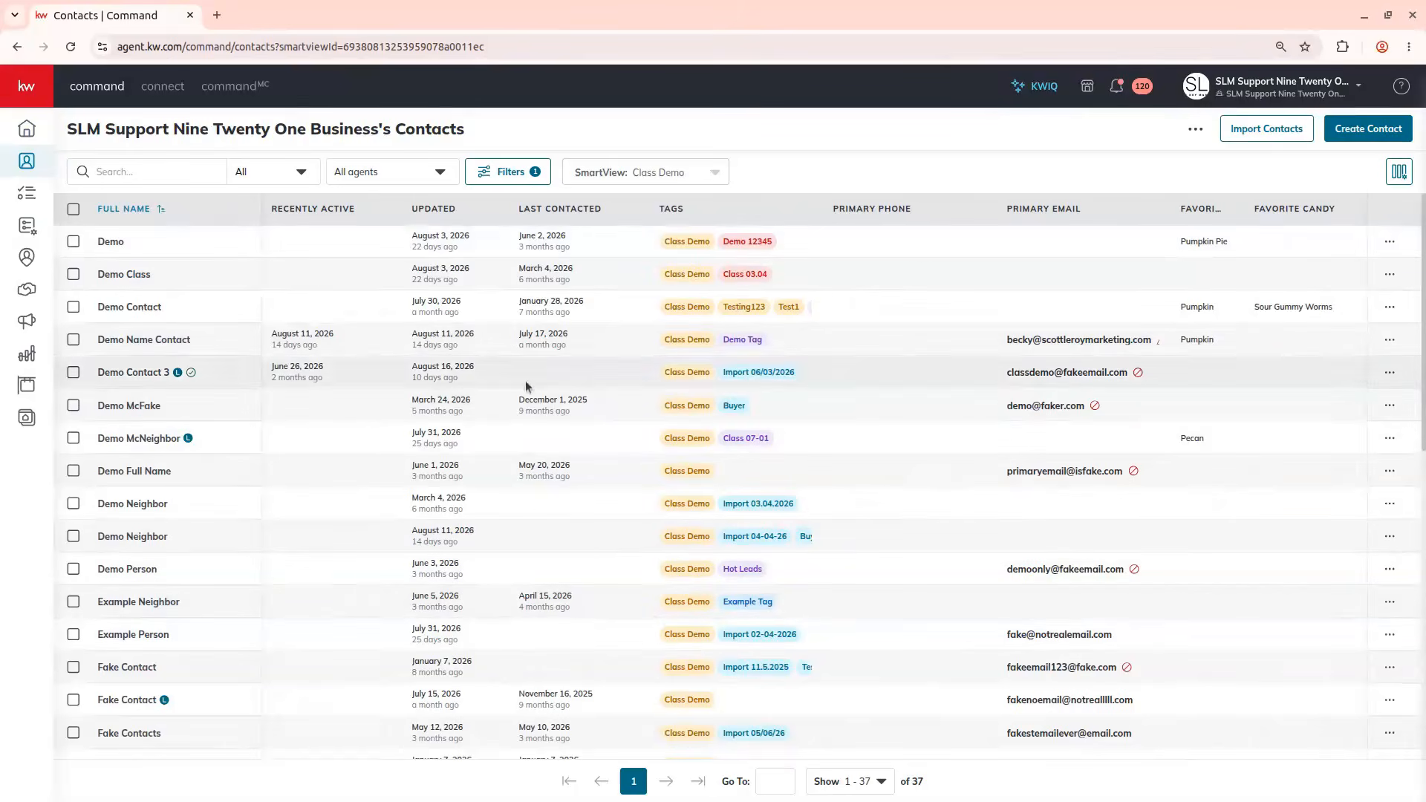
{"action": "left_click", "coordinate": [110, 242]}
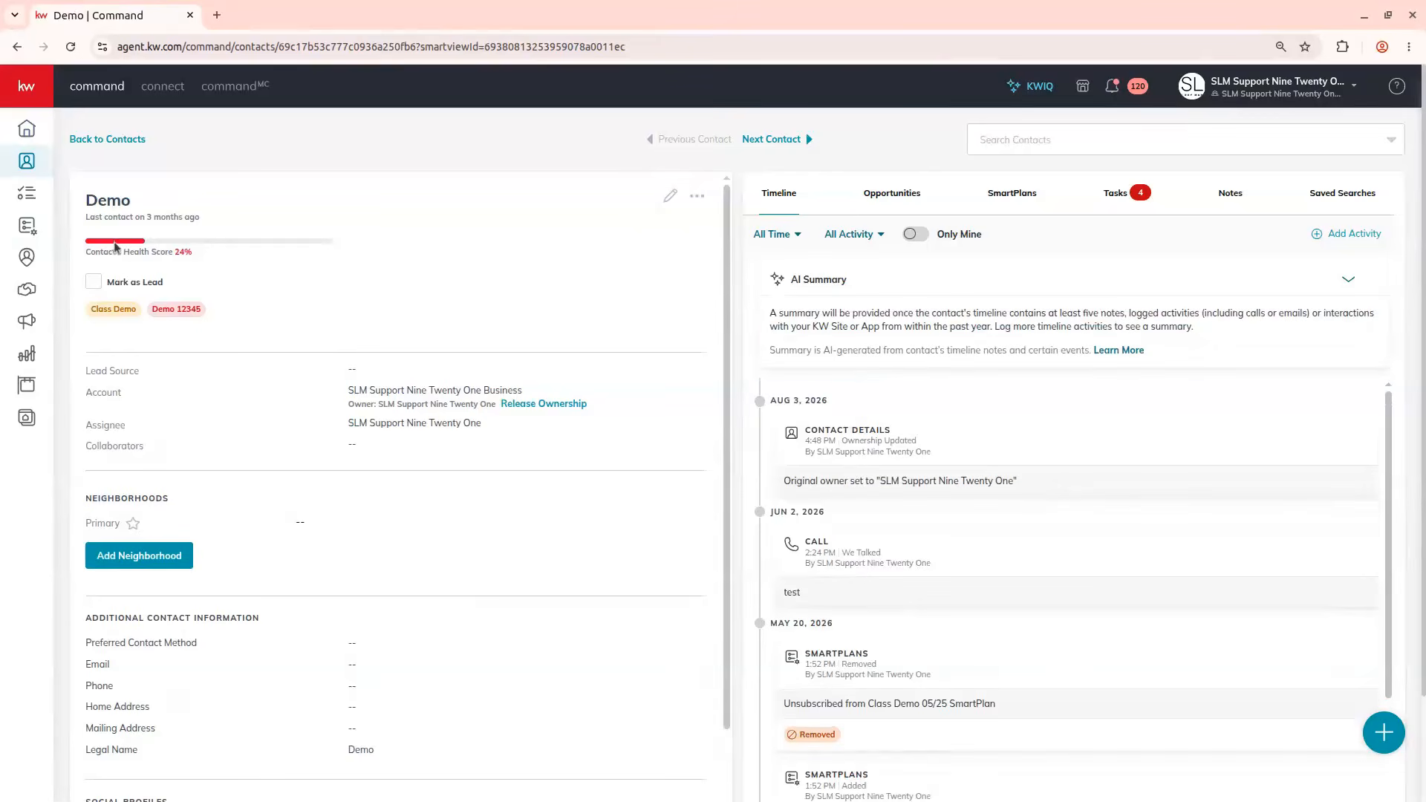
{"action": "left_click", "coordinate": [996, 191]}
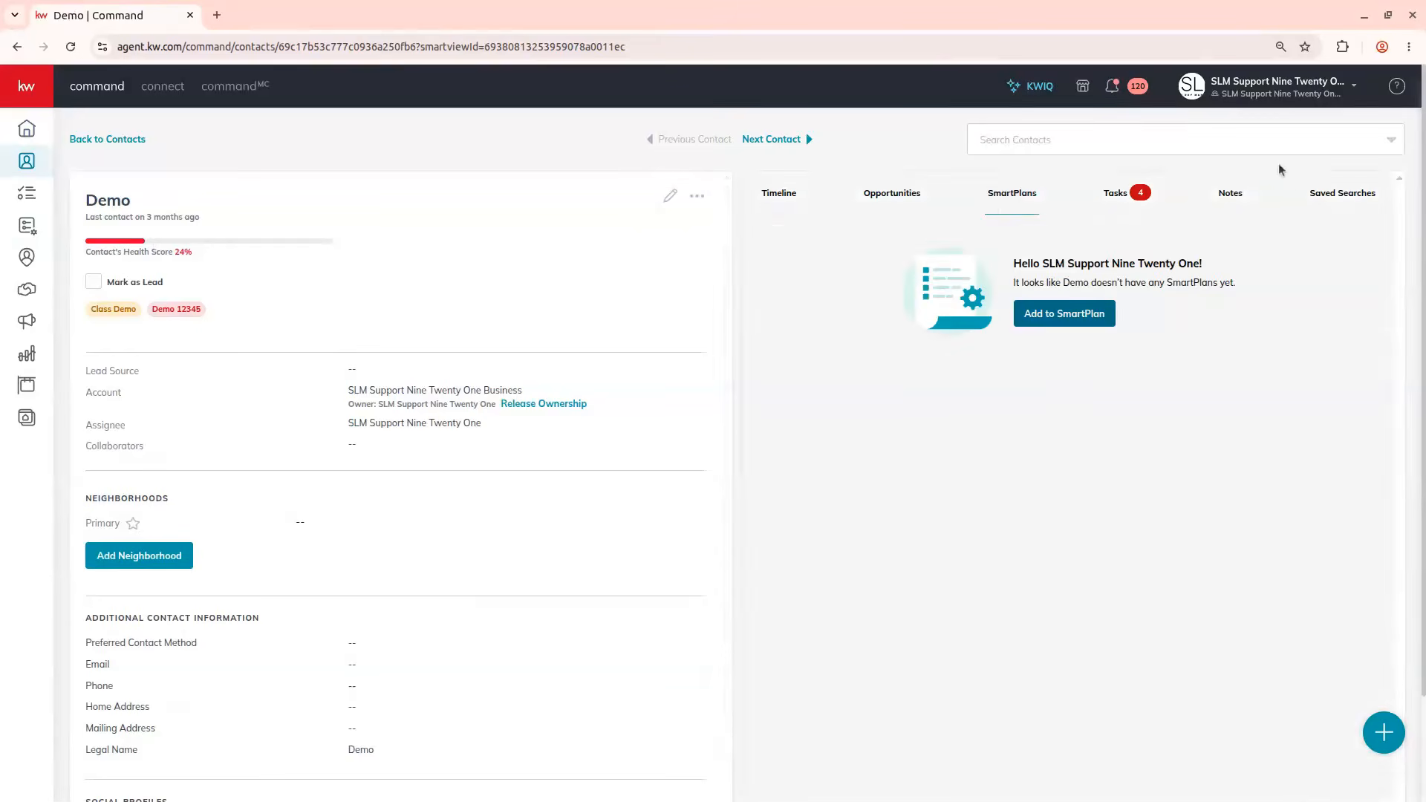
Try to add this contact to My SLM August Newsletter - 2026 despite its contact error, checking the plan's steps, and exit at the start date selection.
{"action": "left_click", "coordinate": [1068, 315]}
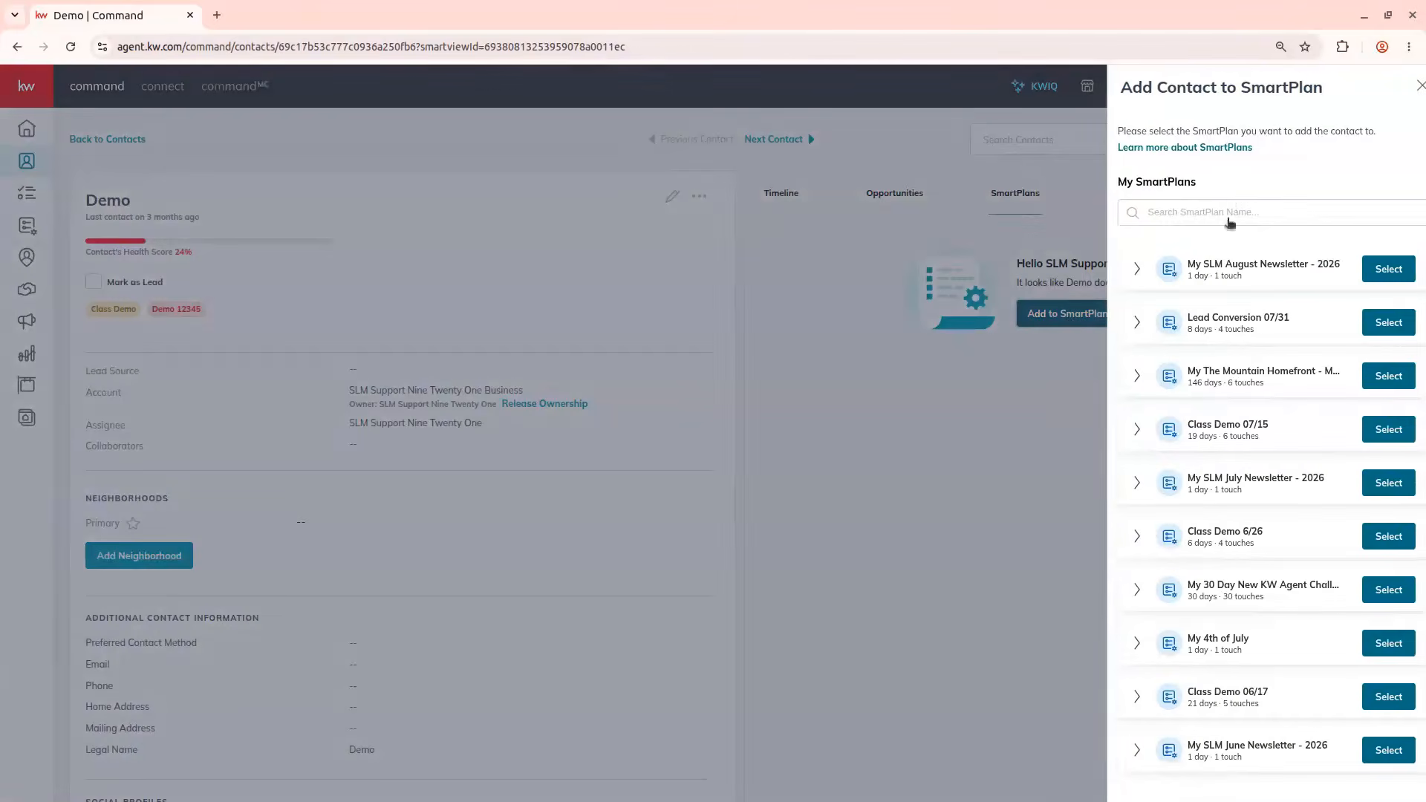
{"action": "left_click", "coordinate": [1121, 269]}
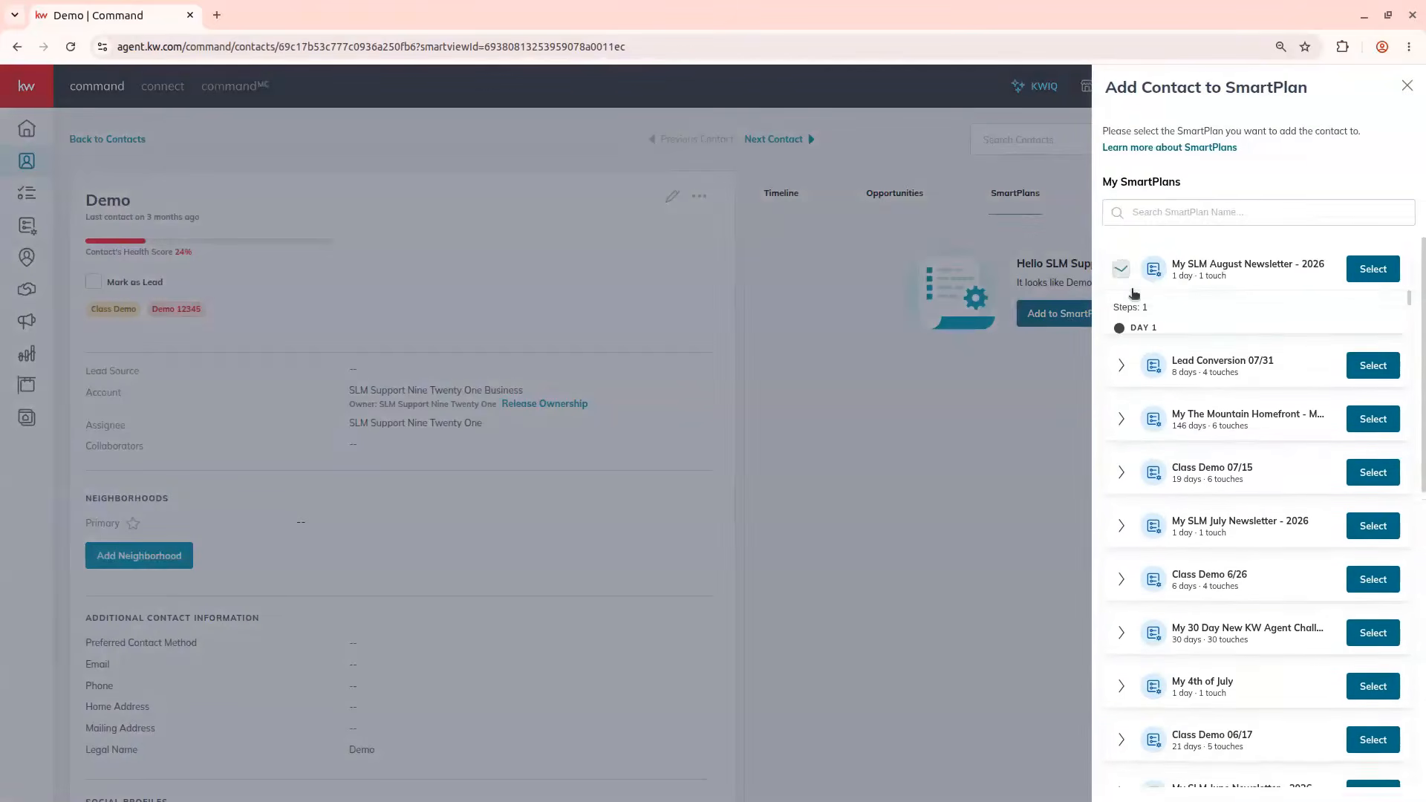
{"action": "left_click", "coordinate": [1371, 272]}
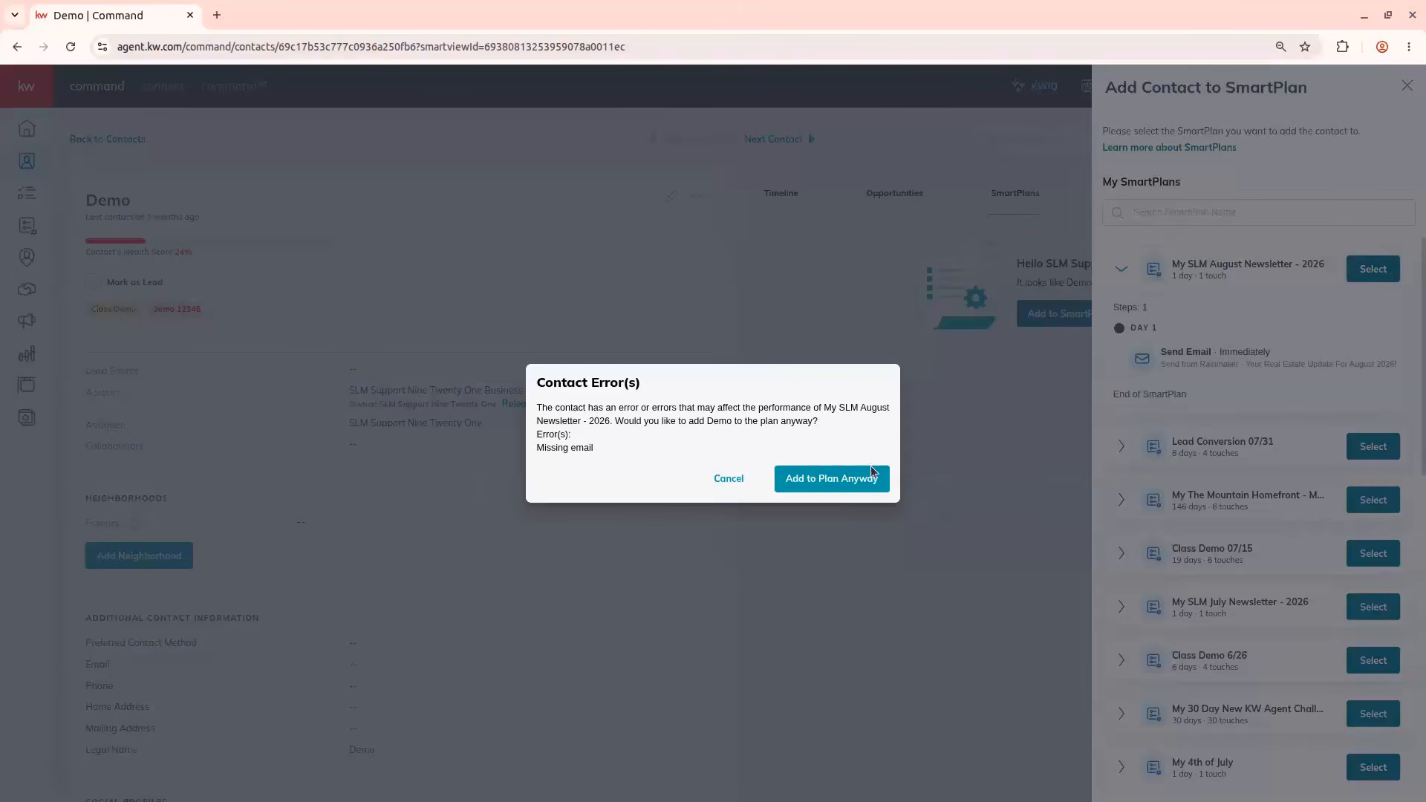
{"action": "left_click", "coordinate": [841, 476]}
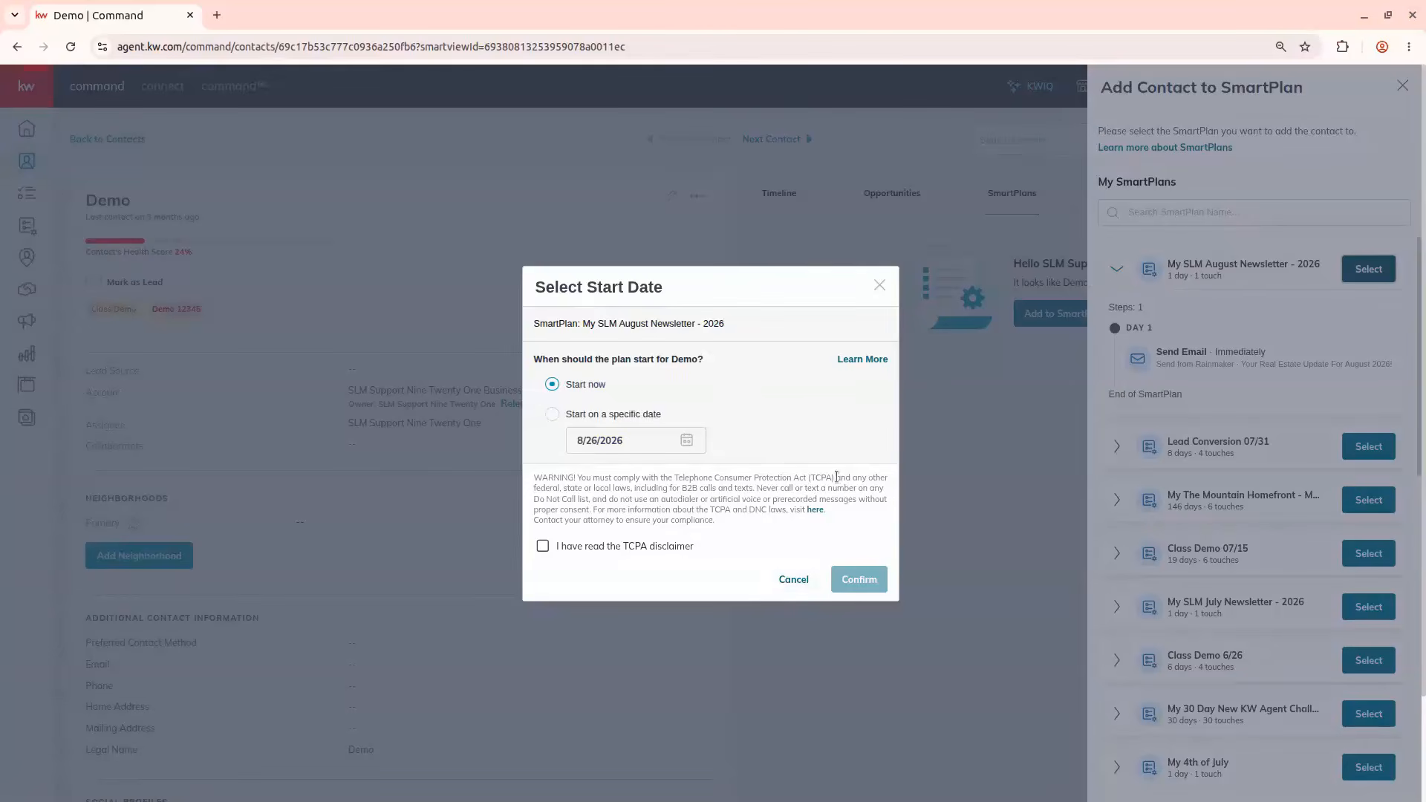
{"action": "left_click", "coordinate": [879, 288]}
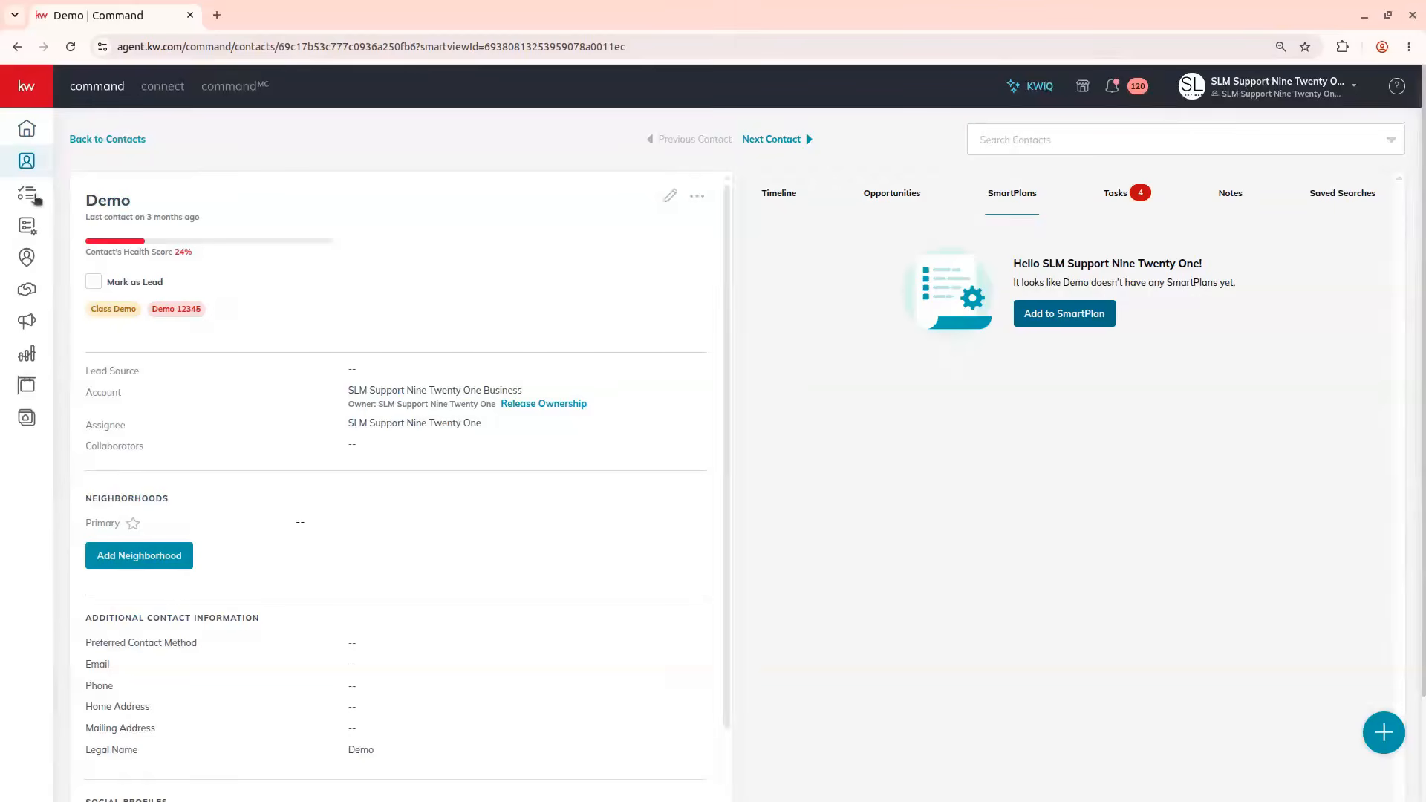
Return to the contacts list, select all contacts in the Class Demo SmartView, and check the page-size options.
{"action": "left_click", "coordinate": [121, 142]}
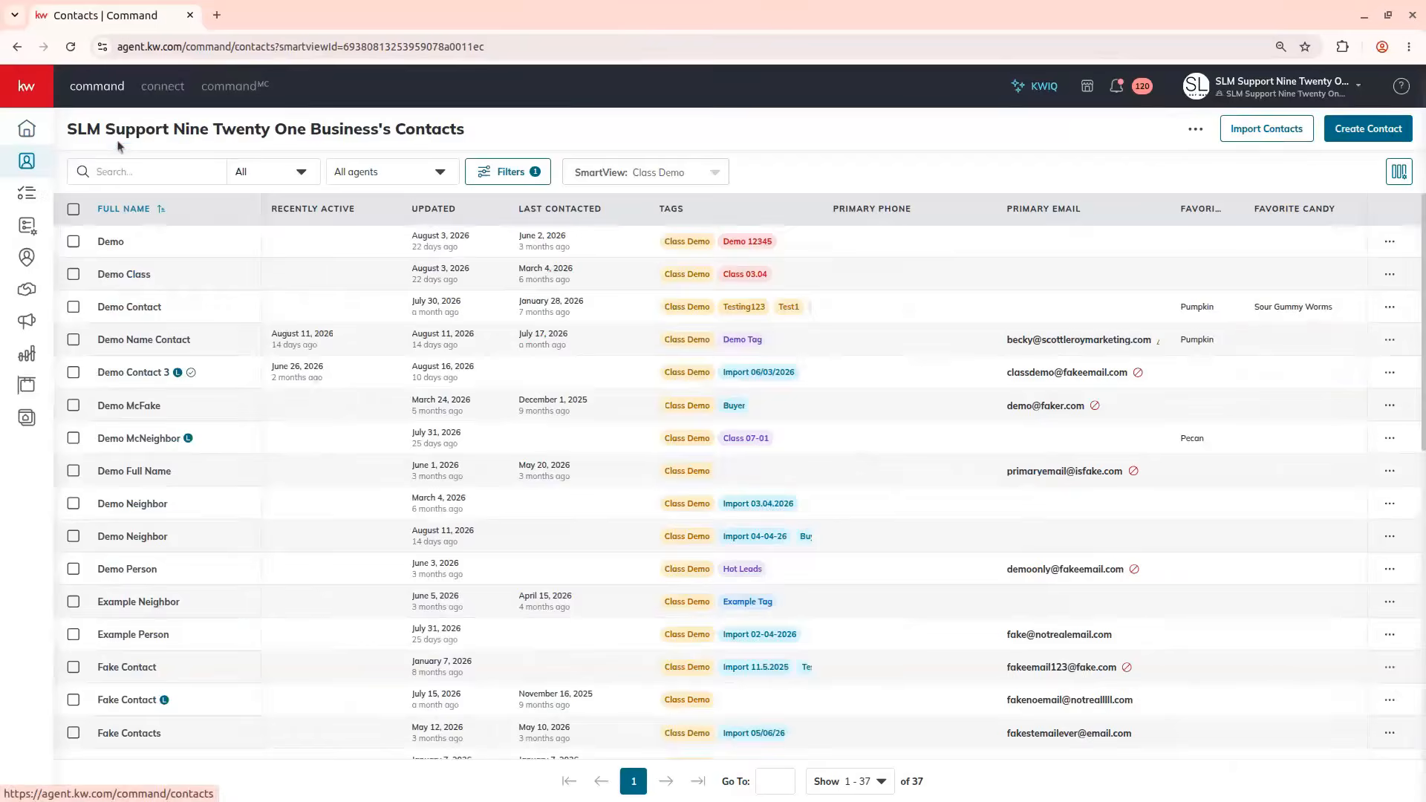
{"action": "left_click", "coordinate": [73, 210]}
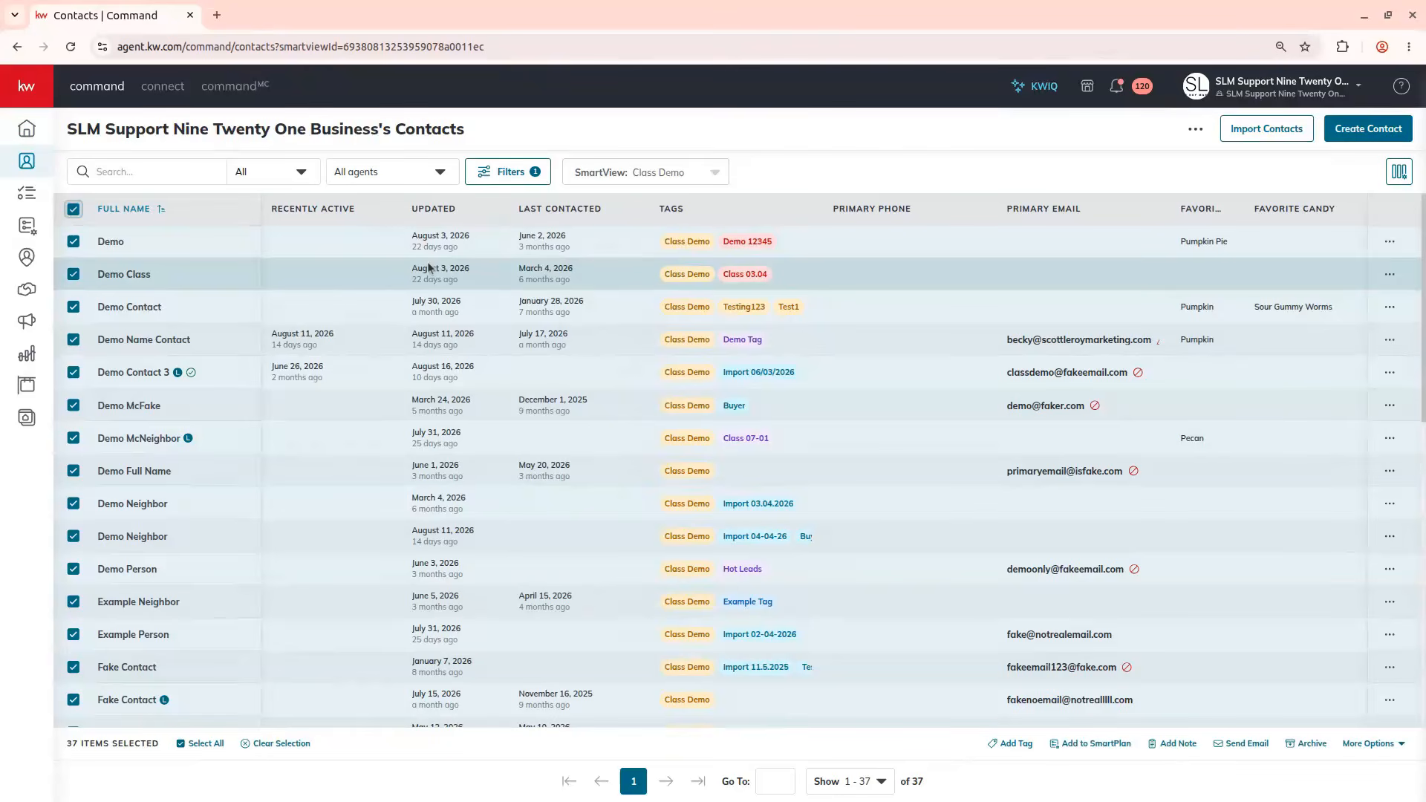
{"action": "left_click", "coordinate": [884, 782]}
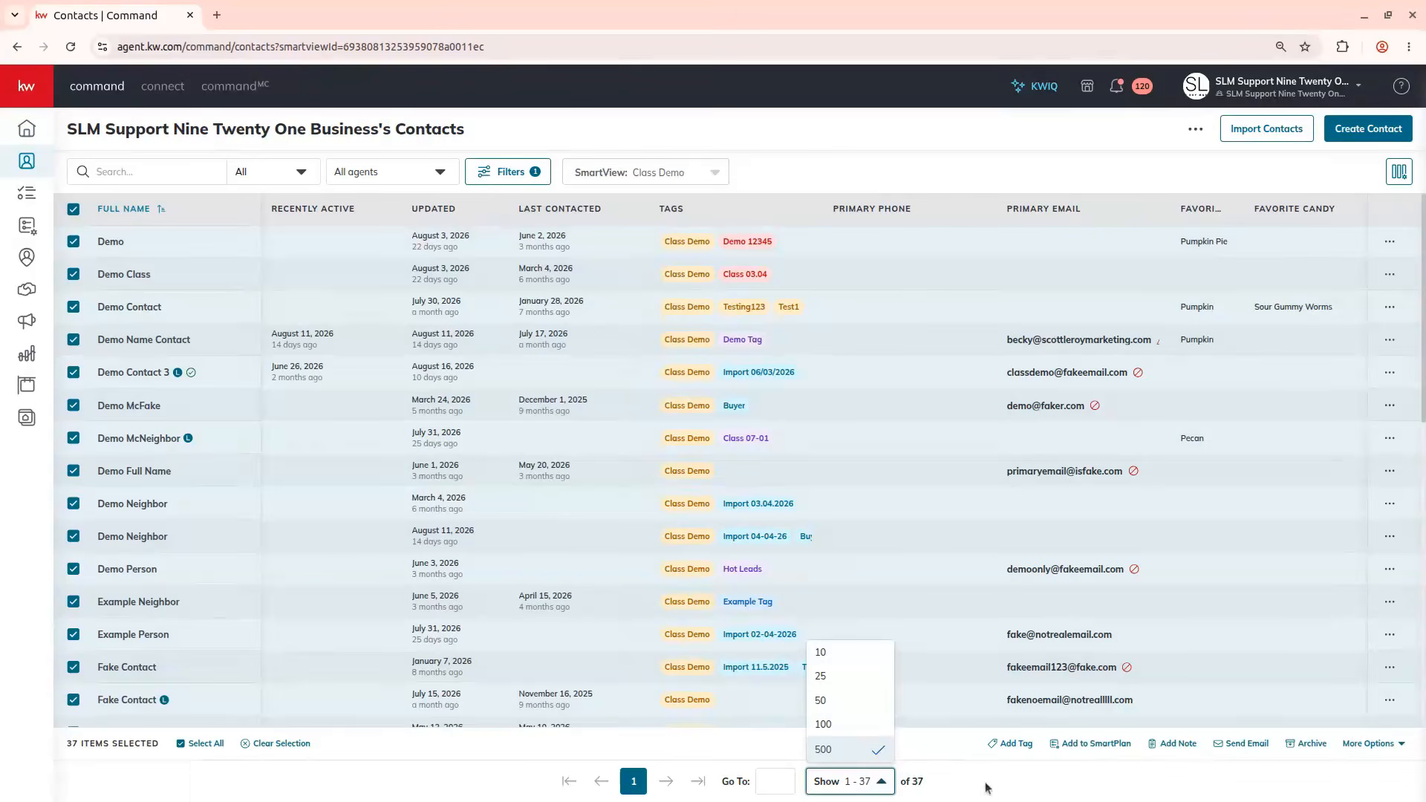
{"action": "left_click", "coordinate": [1027, 793]}
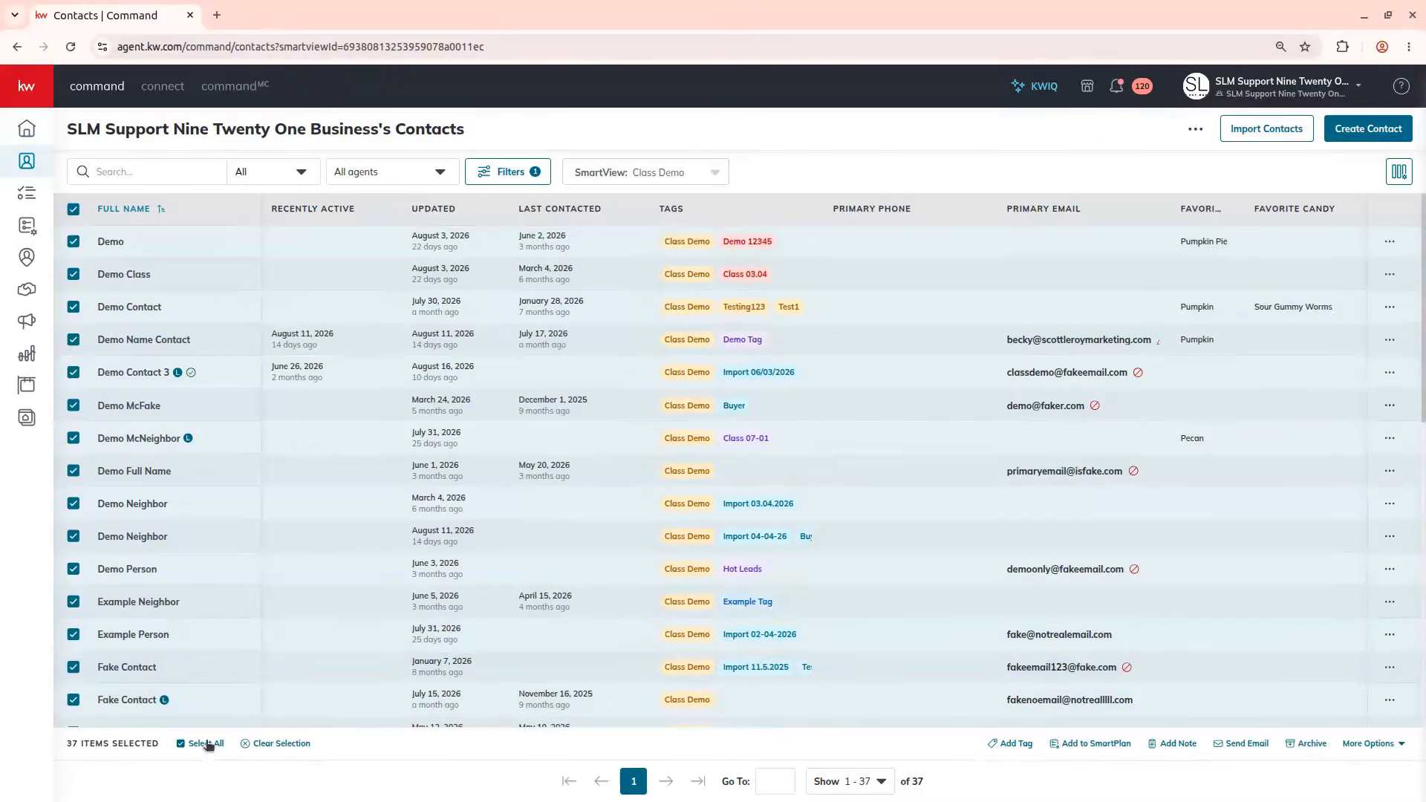
Start adding the selected contacts to My SLM August Newsletter - 2026, review the contact errors, and remove the contacts with errors.
{"action": "left_click", "coordinate": [1087, 745]}
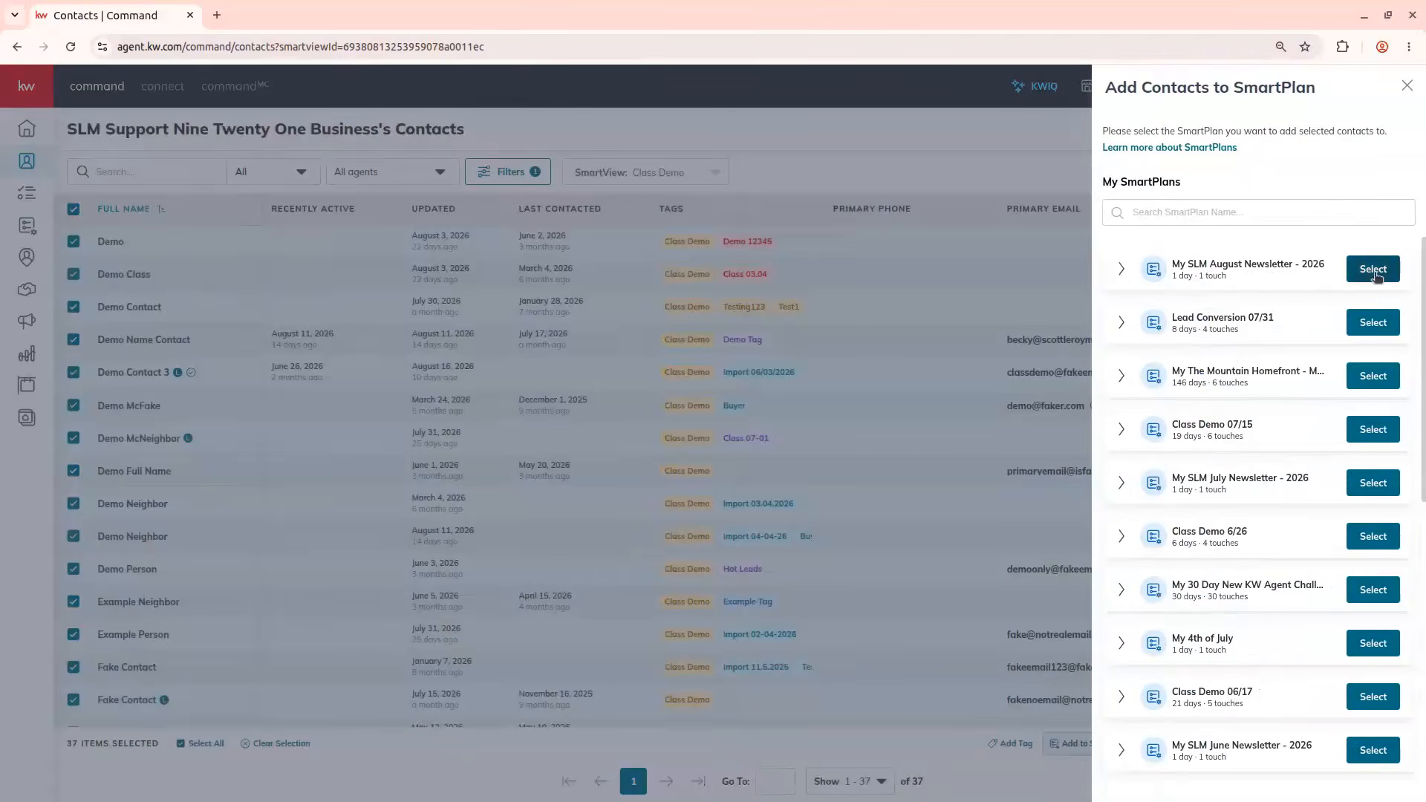
{"action": "left_click", "coordinate": [1375, 274]}
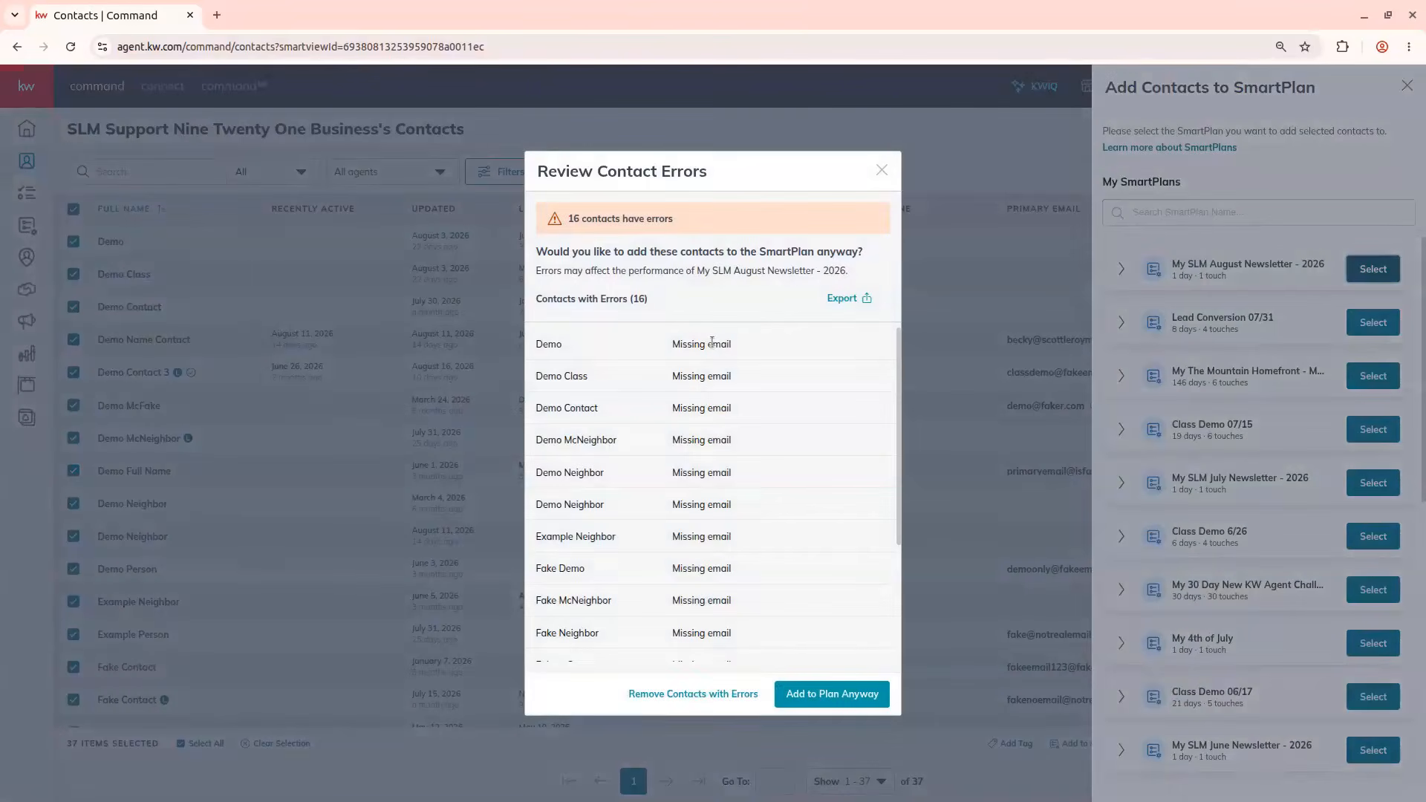
{"action": "scroll", "coordinate": [710, 343], "scroll_direction": "down", "scroll_amount": 3}
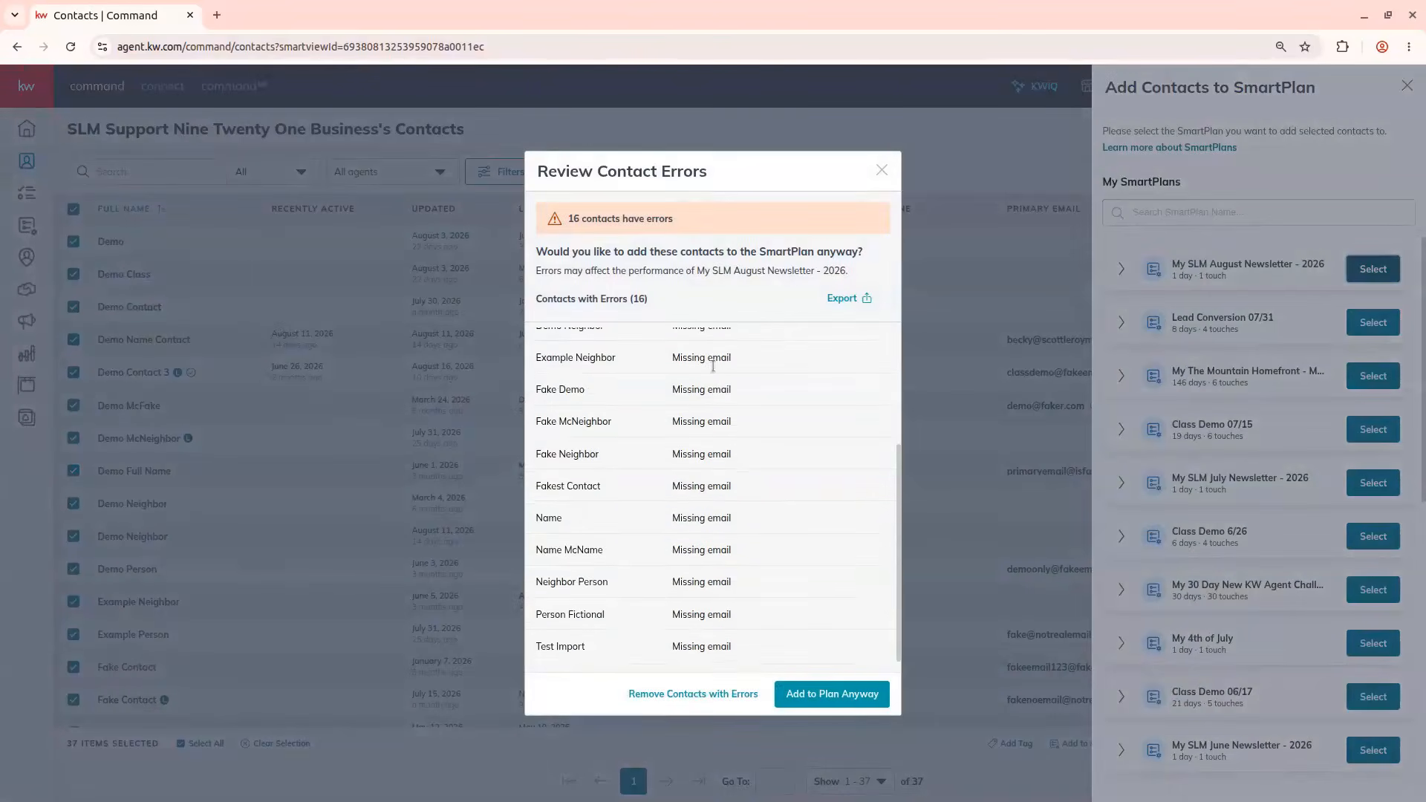
{"action": "left_click", "coordinate": [704, 694]}
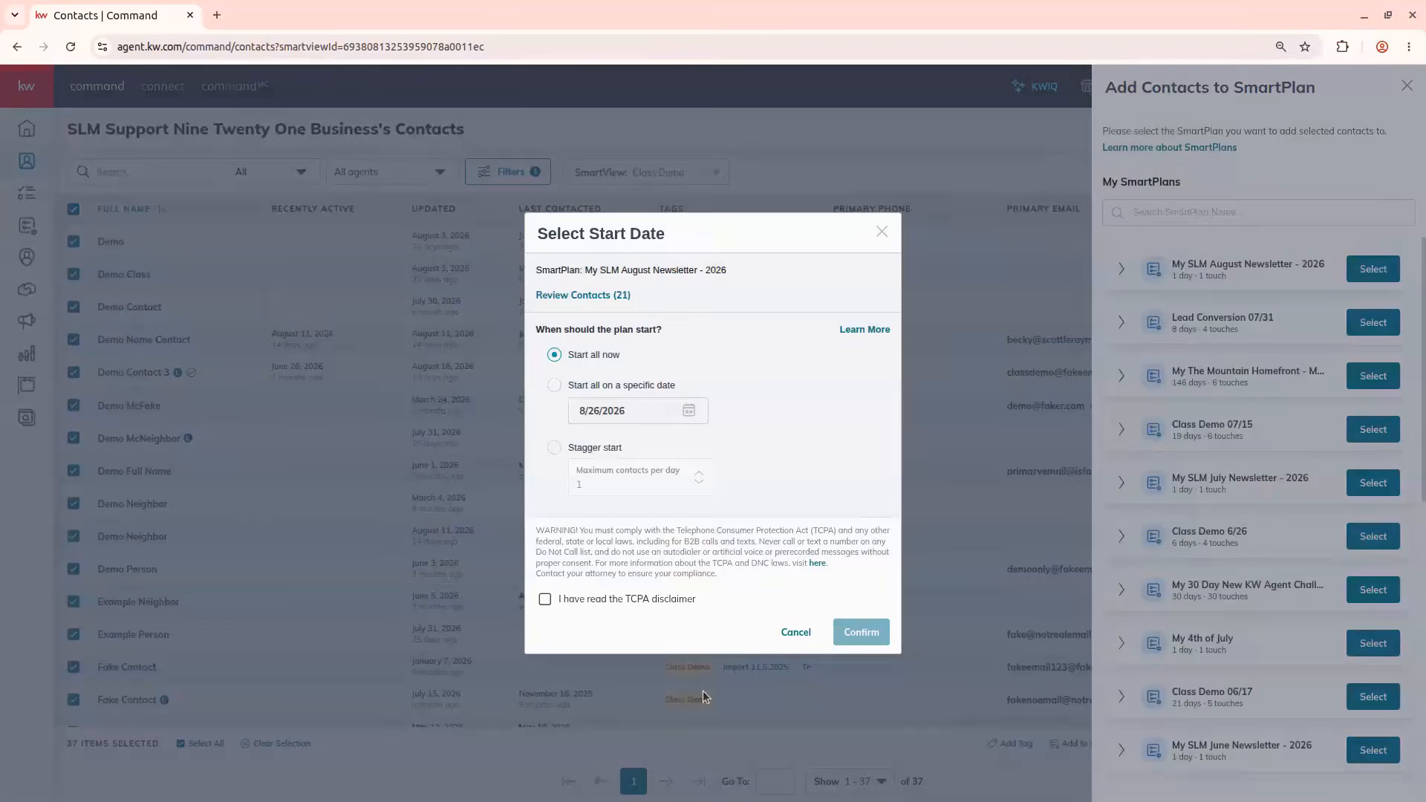
Try the specific-date, stagger and start-all-now options with the TCPA disclaimer accepted, and cancel adding the contacts to a SmartPlan.
{"action": "left_click", "coordinate": [589, 386]}
{"action": "left_click", "coordinate": [588, 448]}
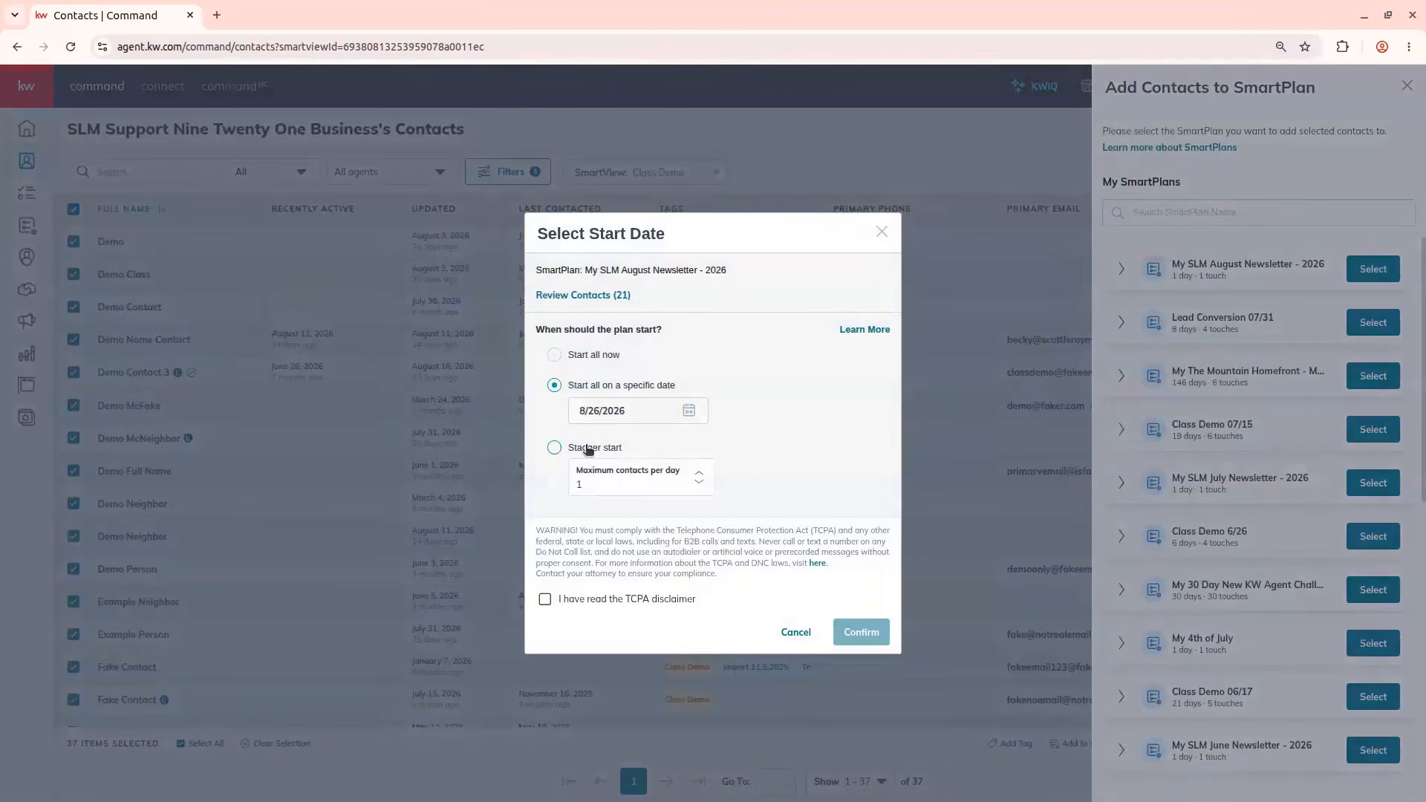
{"action": "left_click", "coordinate": [615, 361]}
{"action": "left_click", "coordinate": [629, 602]}
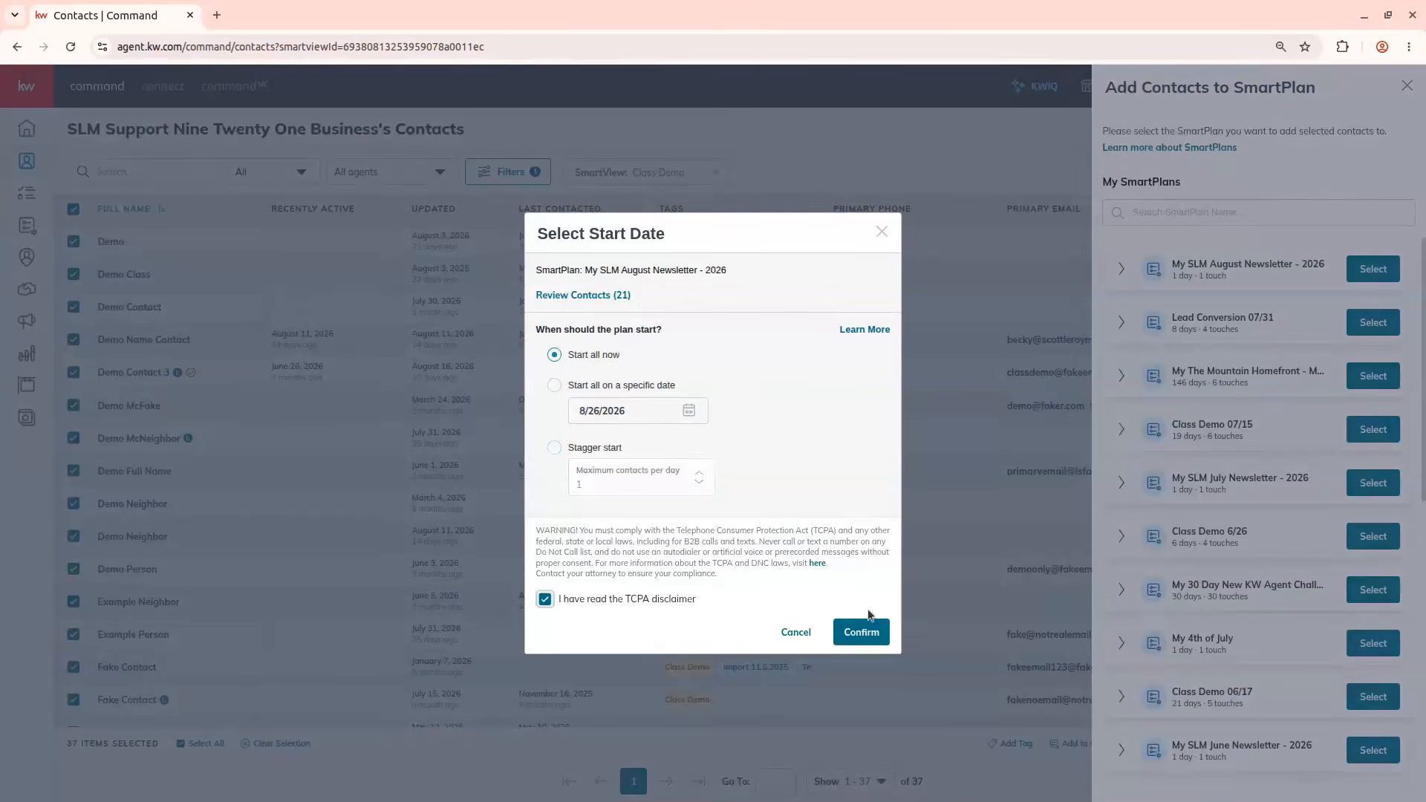
{"action": "left_click", "coordinate": [786, 632]}
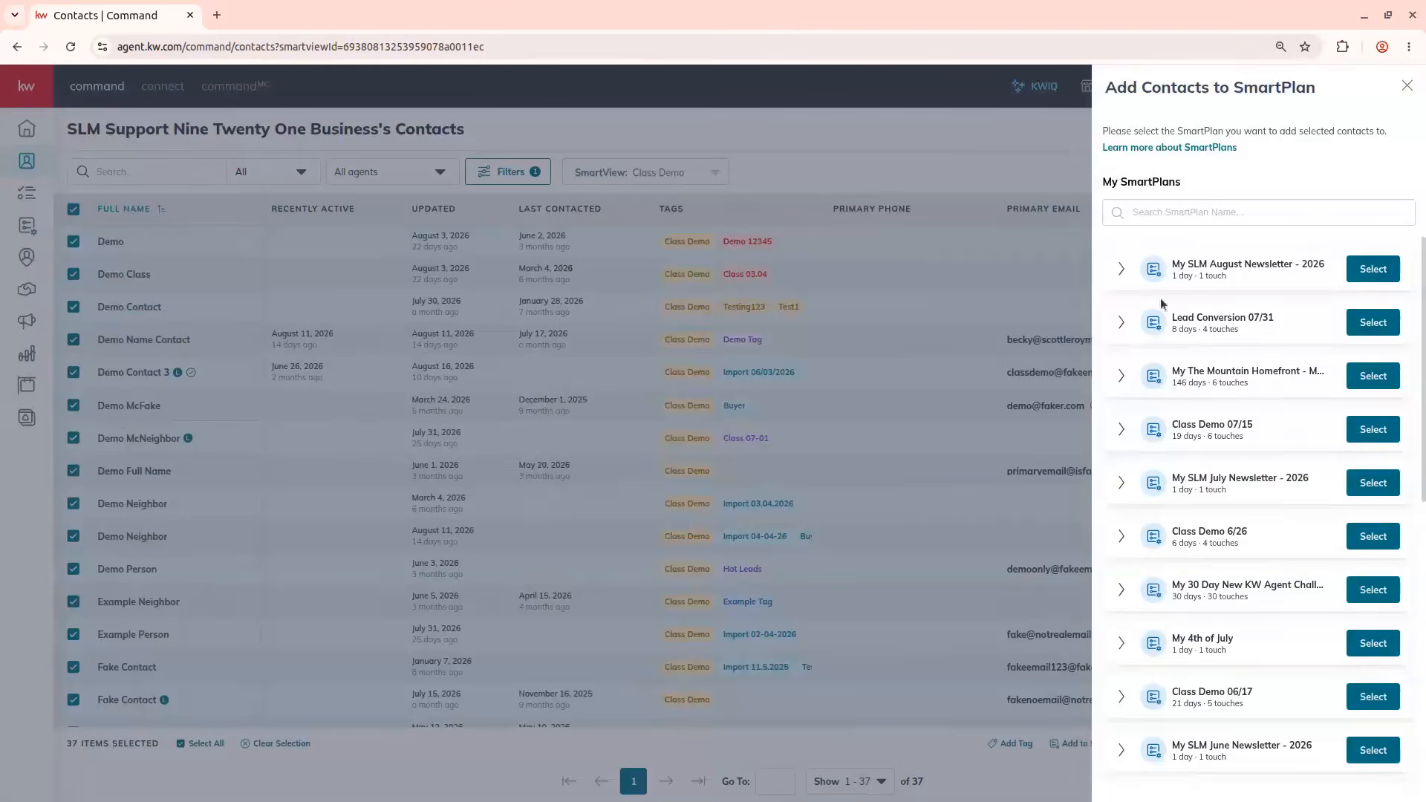
{"action": "left_click", "coordinate": [1407, 86]}
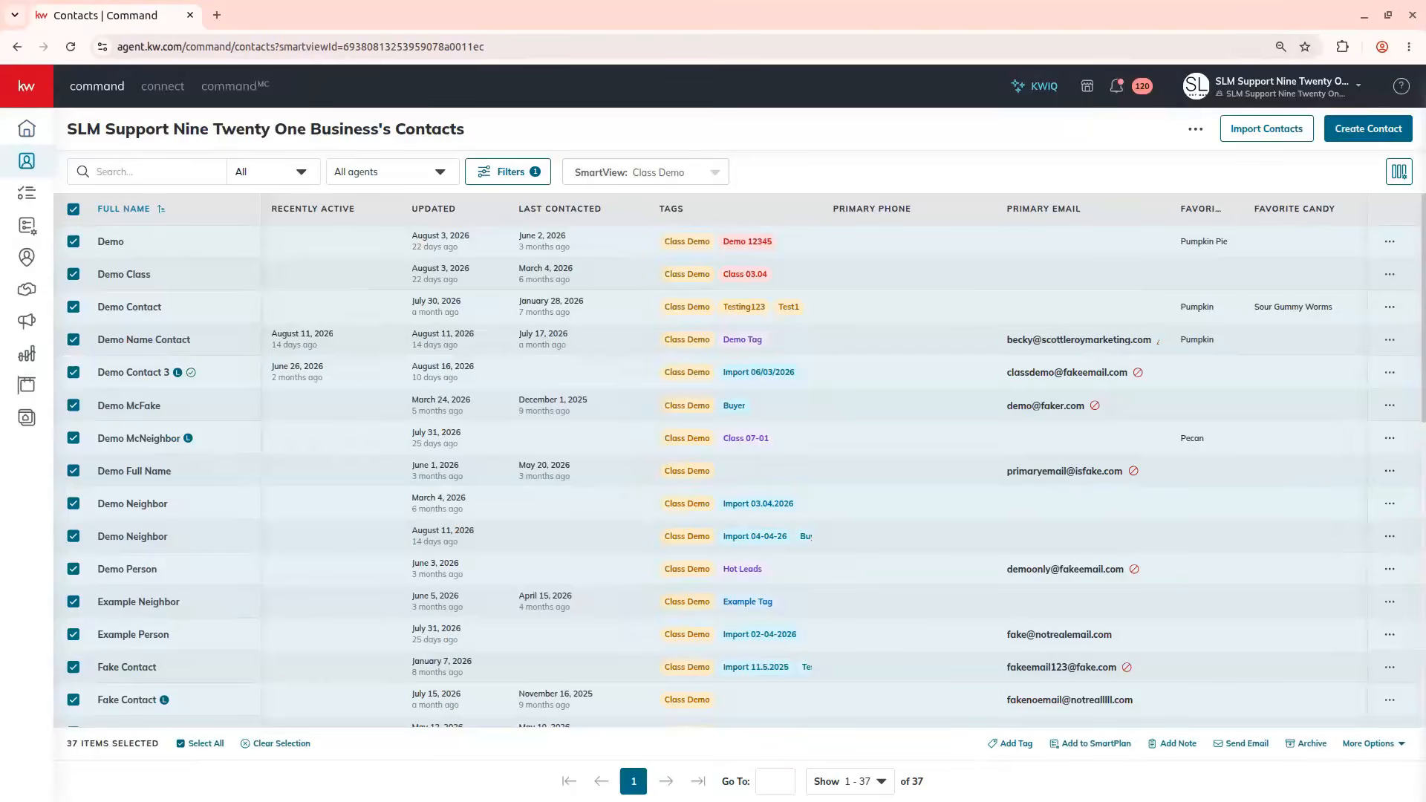